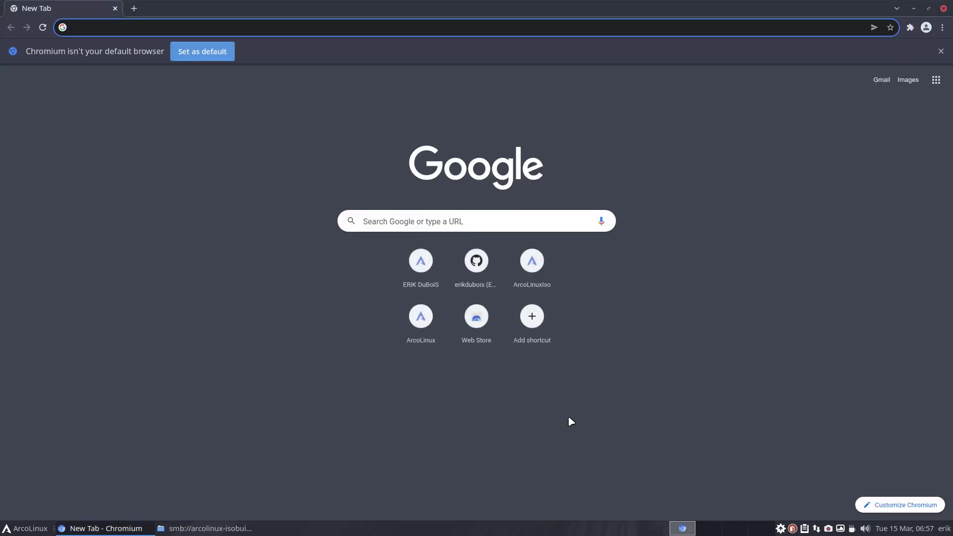
- Search the web for "youtube arcolinu vpn", look through the results, and minimize the browser
{"action": "type", "text": "u"}
{"action": "key", "text": "BackSpace"}
{"action": "type", "text": "you"}
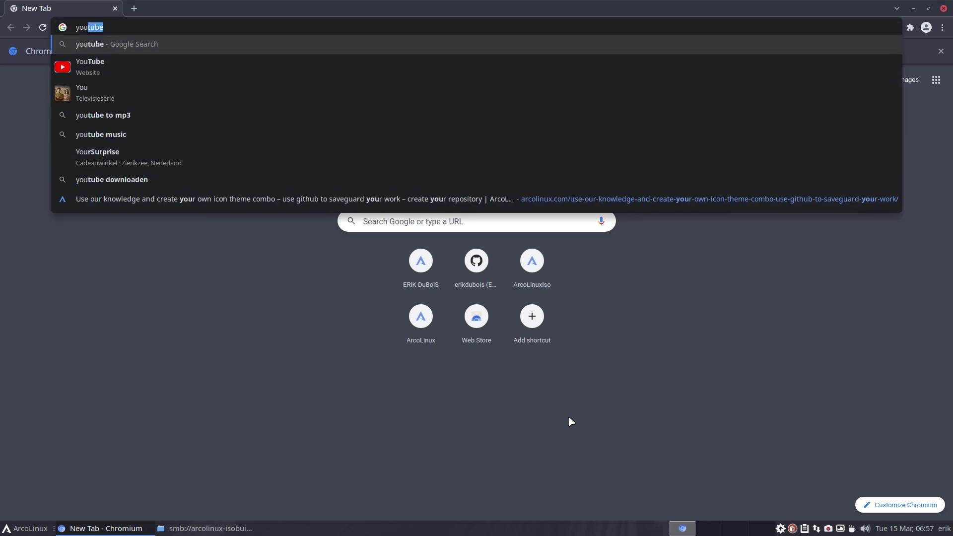
{"action": "type", "text": "tub"}
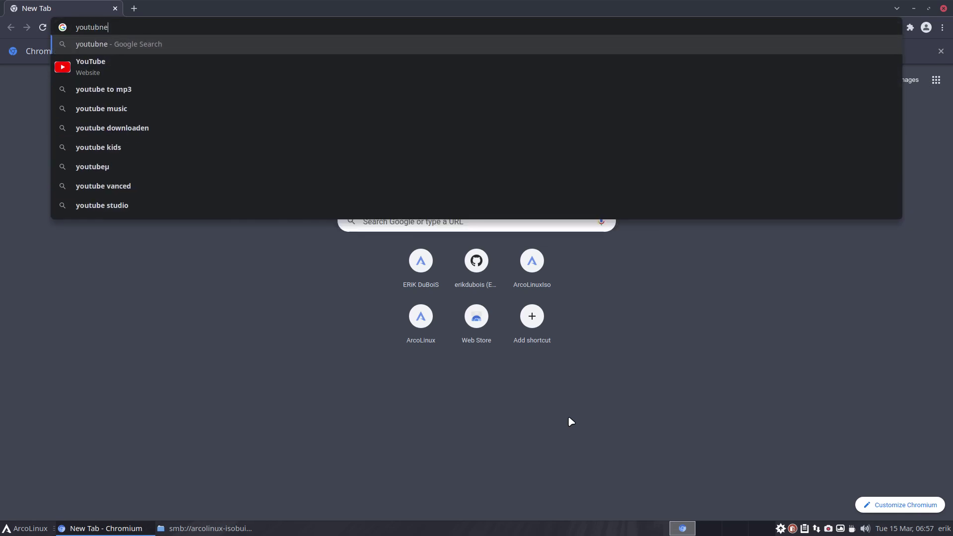
{"action": "type", "text": "e "}
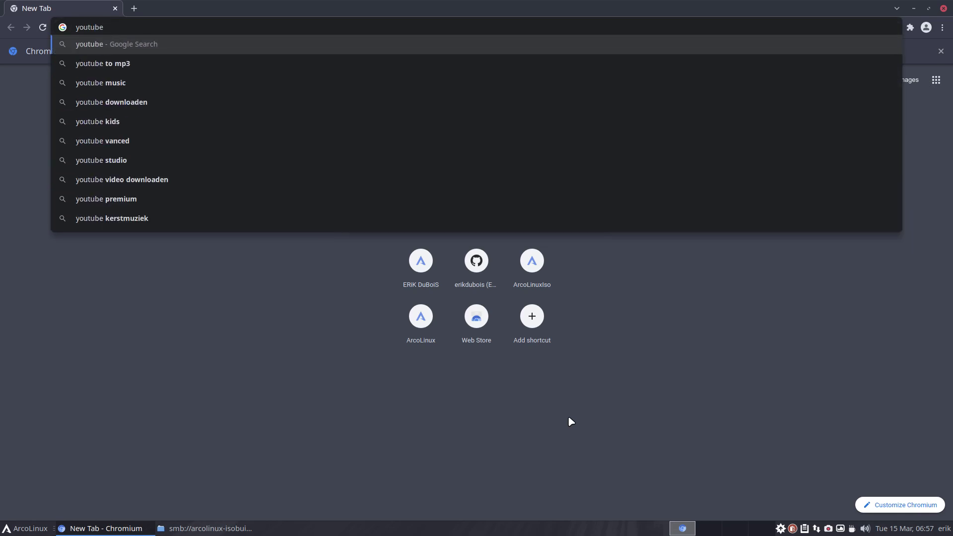
{"action": "type", "text": "arcolin"}
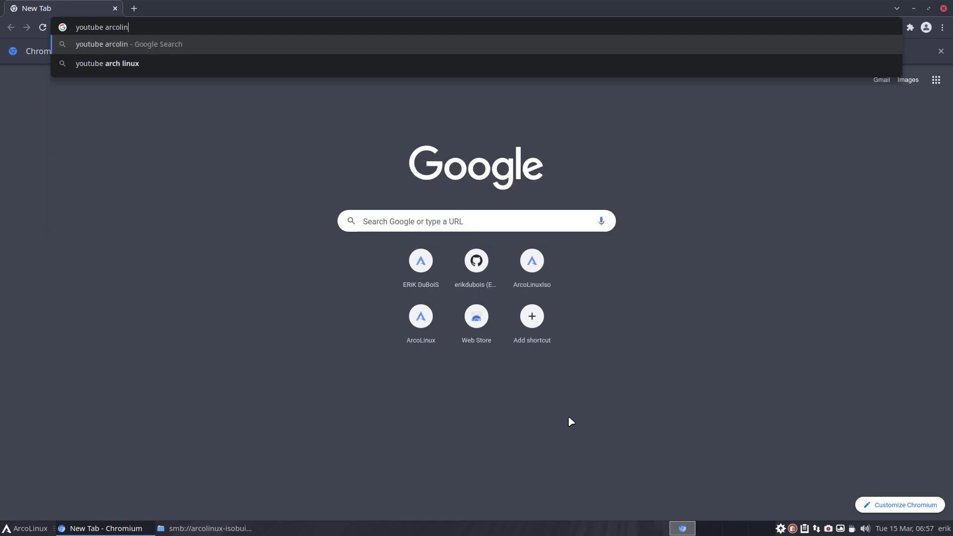
{"action": "type", "text": "u vpn"}
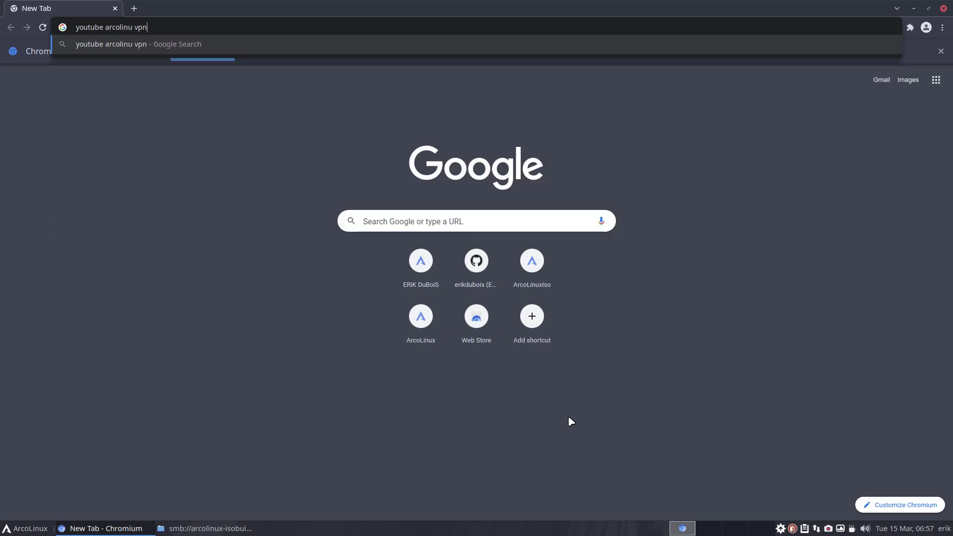
{"action": "key", "text": "Return"}
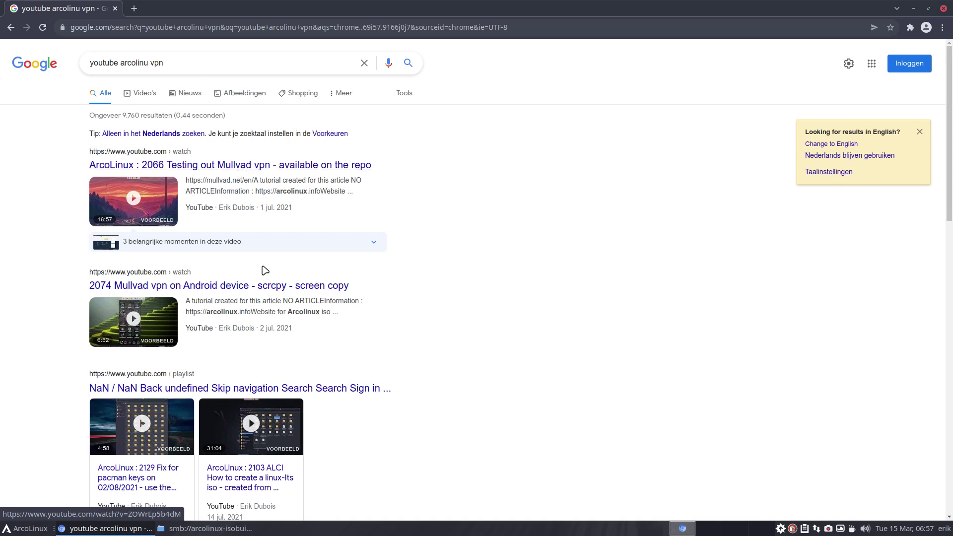
{"action": "scroll", "coordinate": [274, 355], "scroll_direction": "down", "scroll_amount": 1}
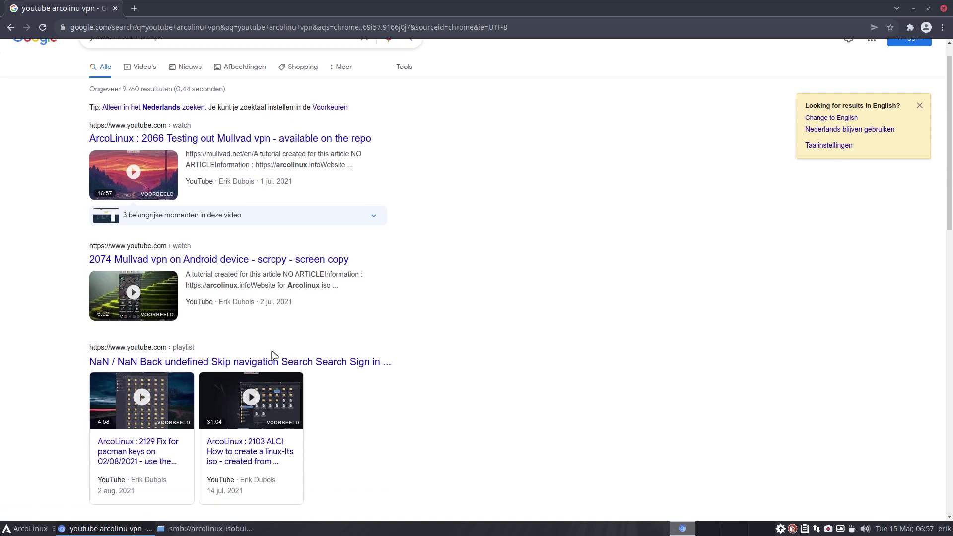
{"action": "scroll", "coordinate": [272, 358], "scroll_direction": "up", "scroll_amount": 1}
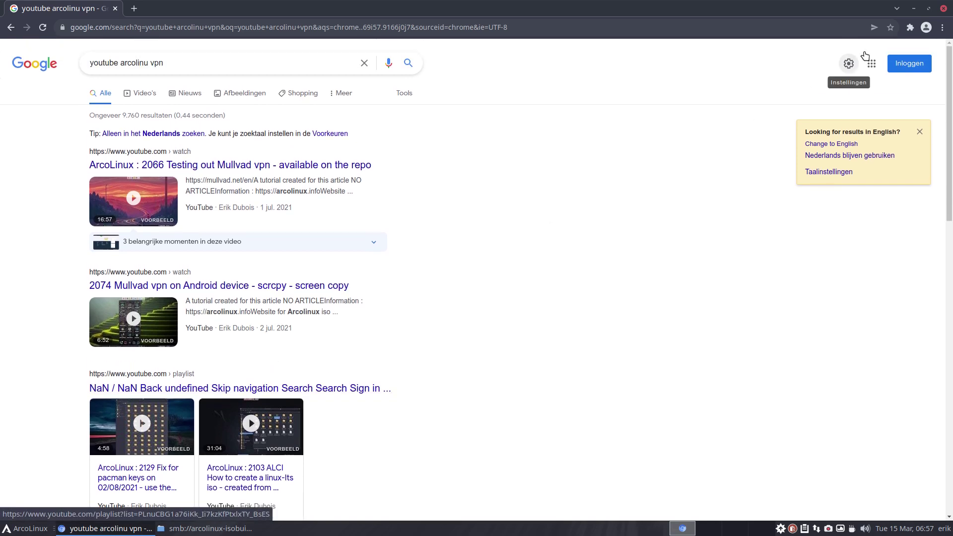
{"action": "left_click", "coordinate": [914, 8]}
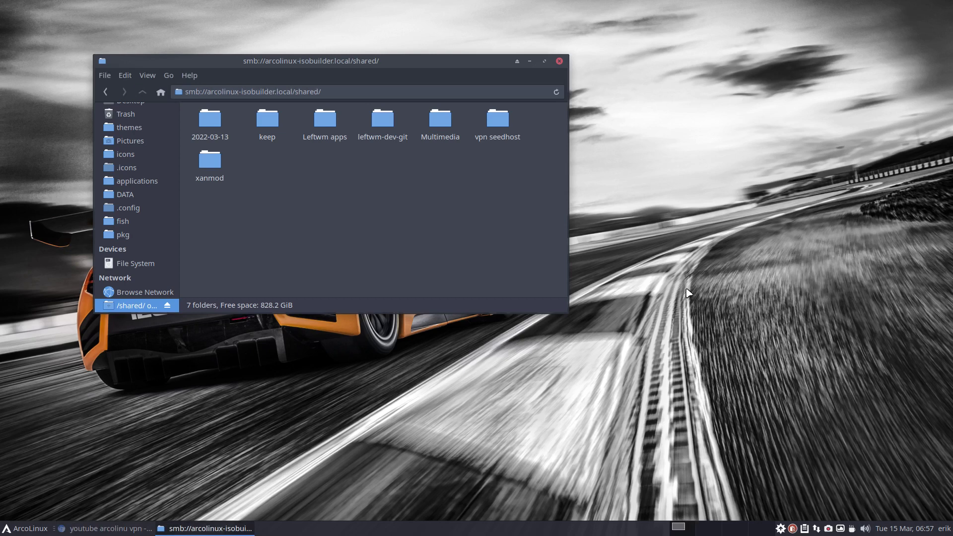
- Look at the VPN Connections entry among the system's network connections
{"action": "left_click", "coordinate": [817, 528]}
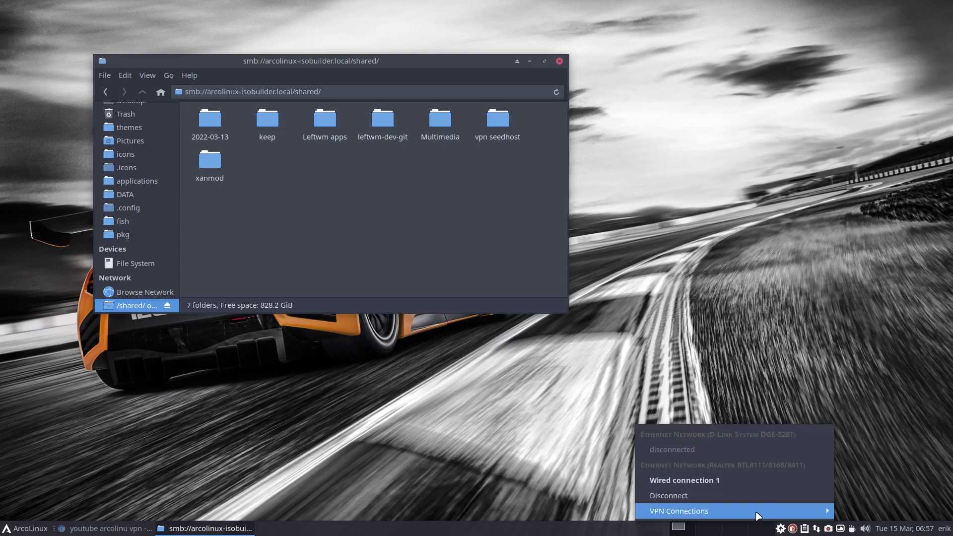
{"action": "mouse_move", "coordinate": [696, 511]}
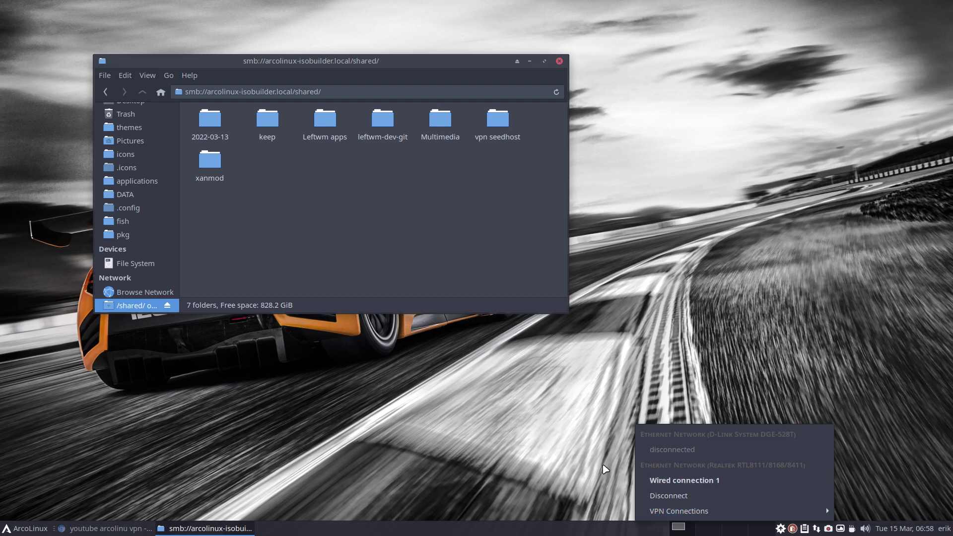
{"action": "left_click", "coordinate": [499, 123]}
- Open the vpn seedhost folder on the shared network location and open vpn.zip with Archive Manager
{"action": "left_click", "coordinate": [498, 123]}
{"action": "double_click", "coordinate": [496, 121]}
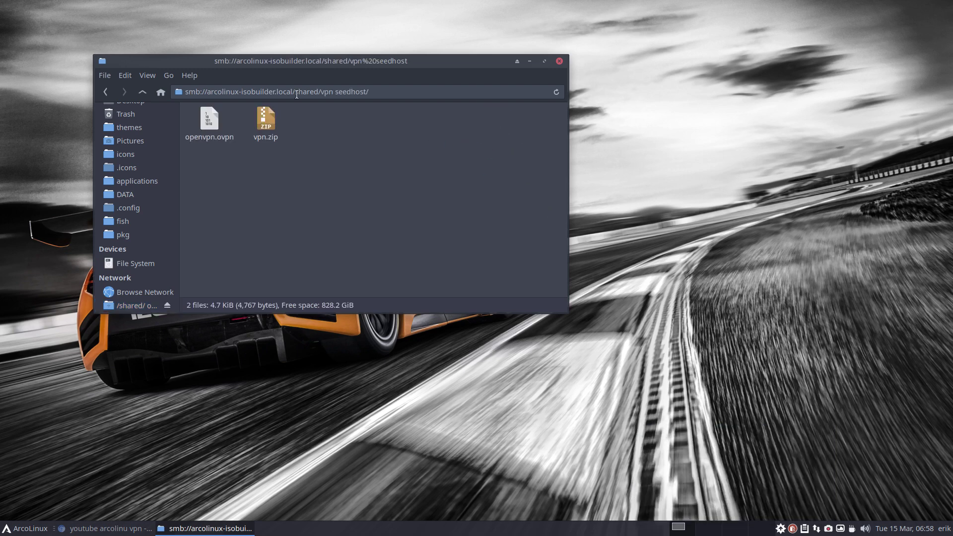
{"action": "left_click_drag", "start_coordinate": [281, 65], "coordinate": [210, 41]}
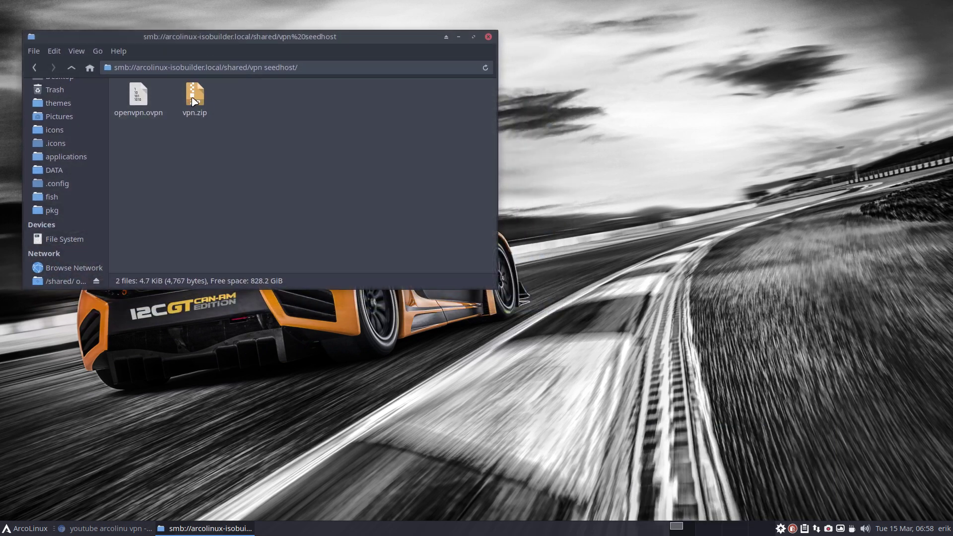
{"action": "right_click", "coordinate": [194, 101]}
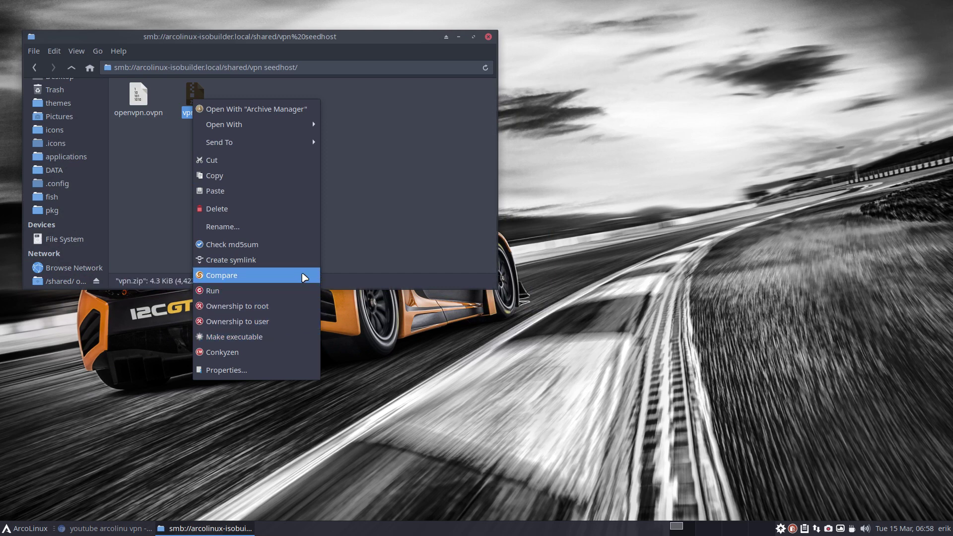
{"action": "left_click", "coordinate": [369, 185]}
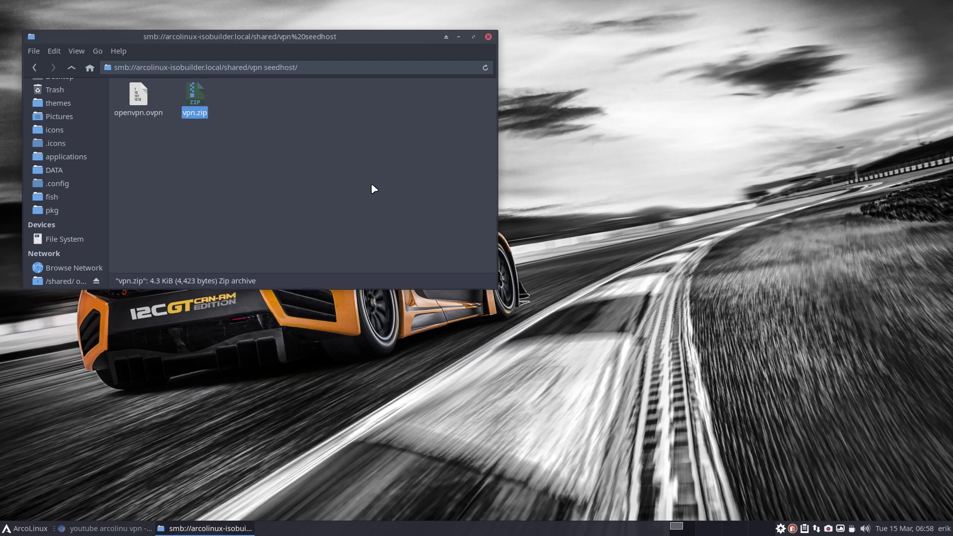
{"action": "right_click", "coordinate": [196, 98]}
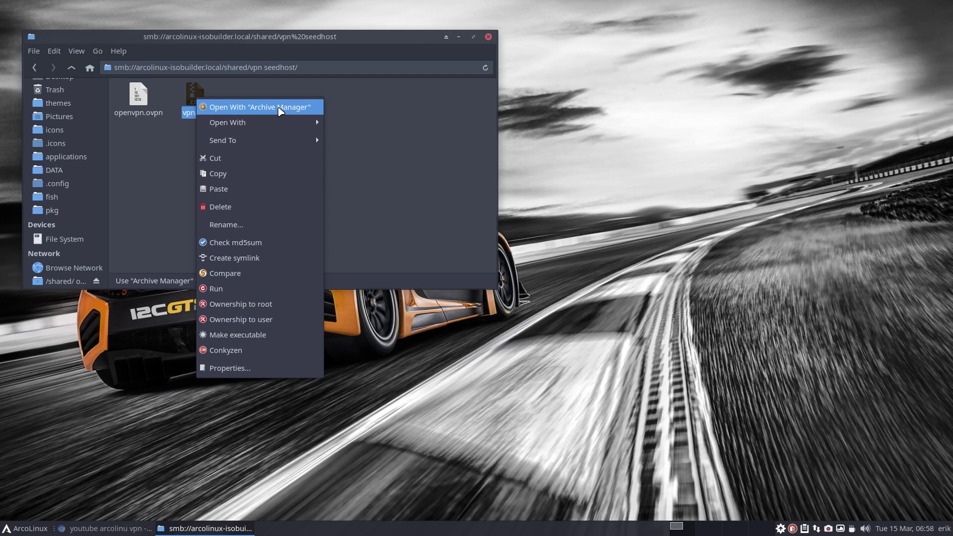
{"action": "left_click", "coordinate": [280, 107]}
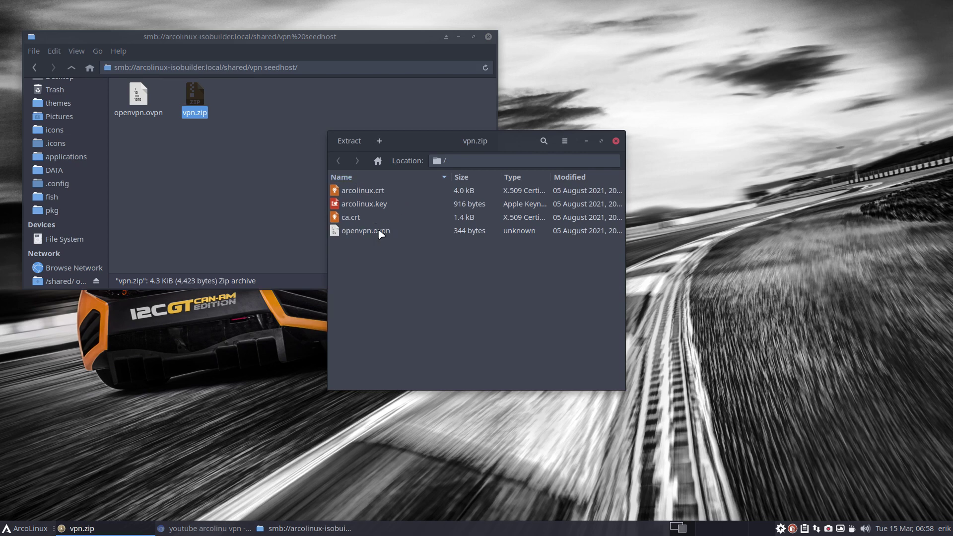
- Extract all files from vpn.zip into the vpn seedhost folder, replacing existing files, and show the extracted files
{"action": "left_click", "coordinate": [140, 100]}
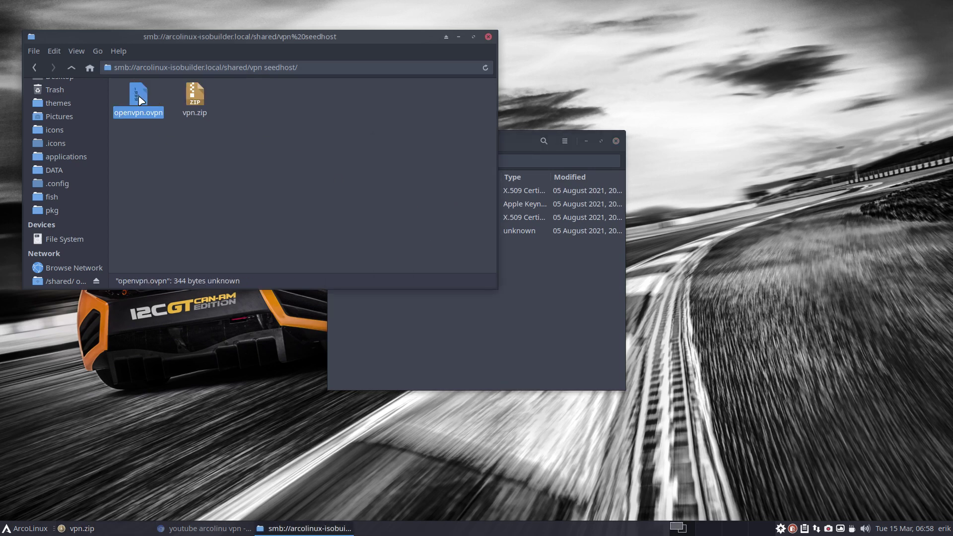
{"action": "left_click", "coordinate": [448, 323]}
{"action": "left_click", "coordinate": [385, 231]}
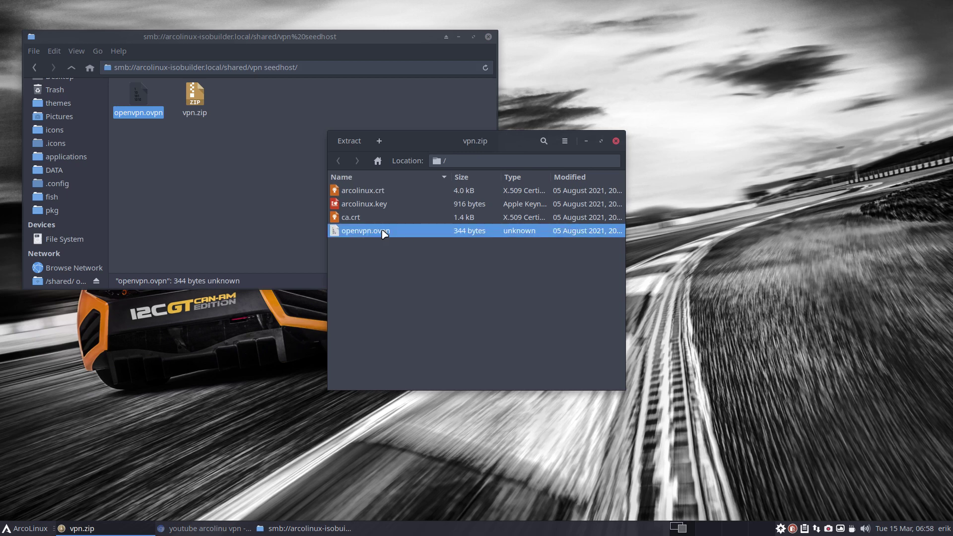
{"action": "key", "text": "ctrl+a"}
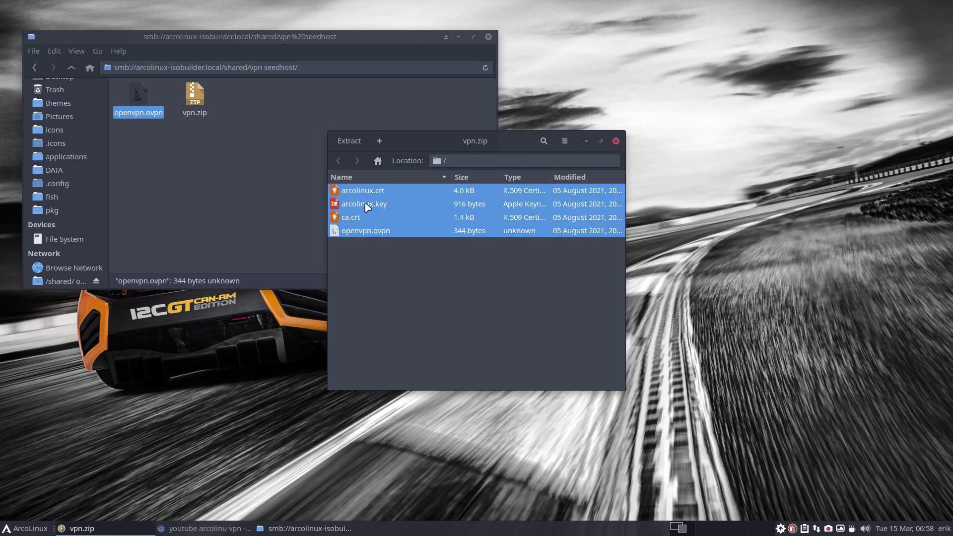
{"action": "left_click_drag", "start_coordinate": [370, 207], "coordinate": [170, 176]}
{"action": "left_click", "coordinate": [349, 141]}
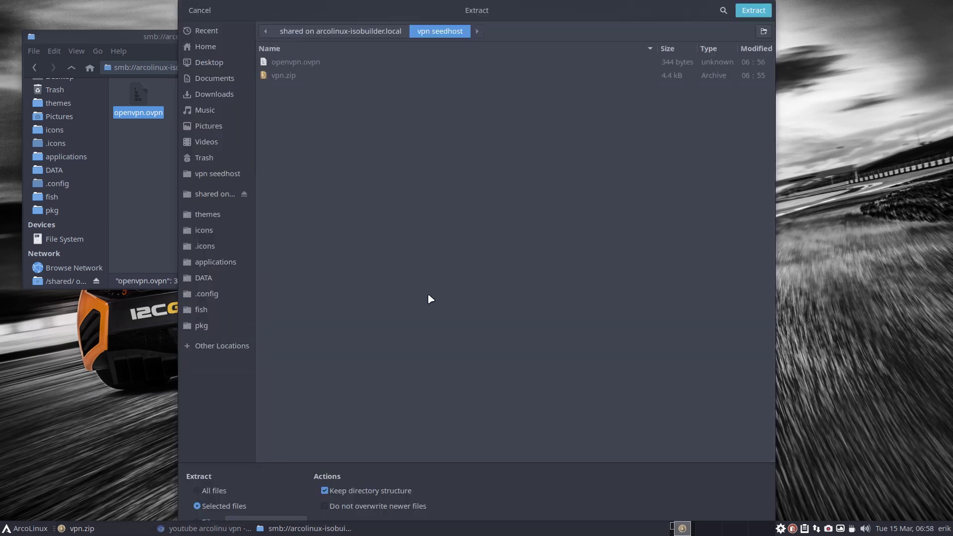
{"action": "left_click", "coordinate": [754, 10]}
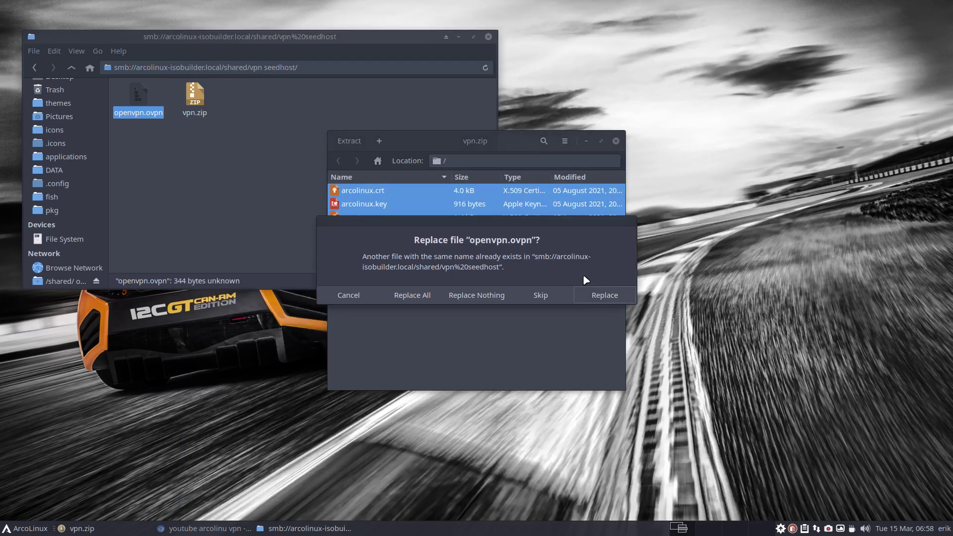
{"action": "left_click", "coordinate": [436, 295]}
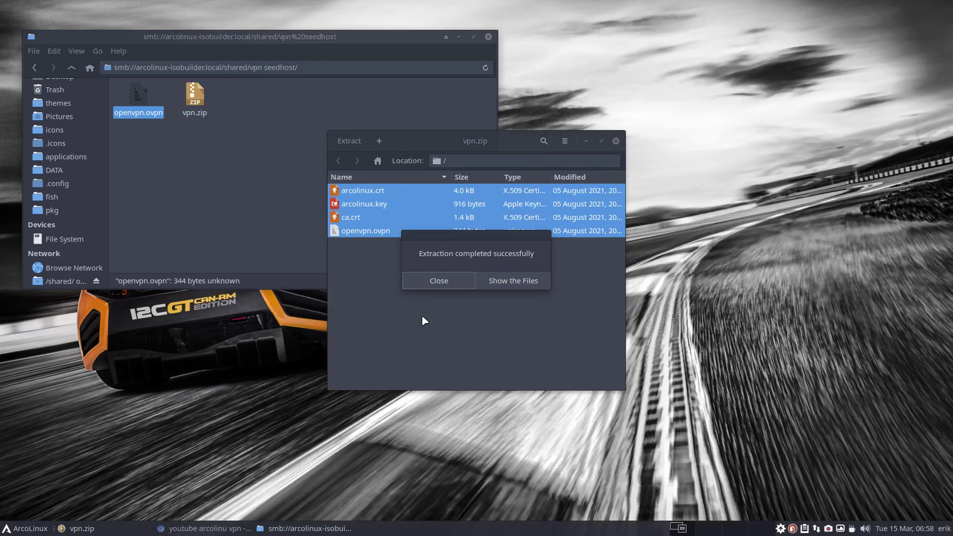
{"action": "left_click", "coordinate": [498, 283]}
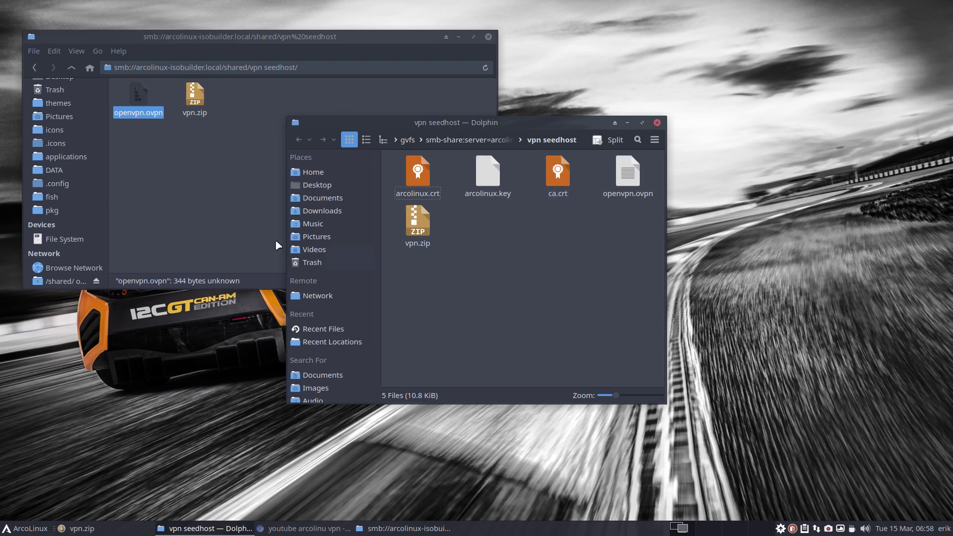
- Check the extracted files in the original vpn seedhost window and return to the parent shared folder
{"action": "left_click", "coordinate": [193, 198]}
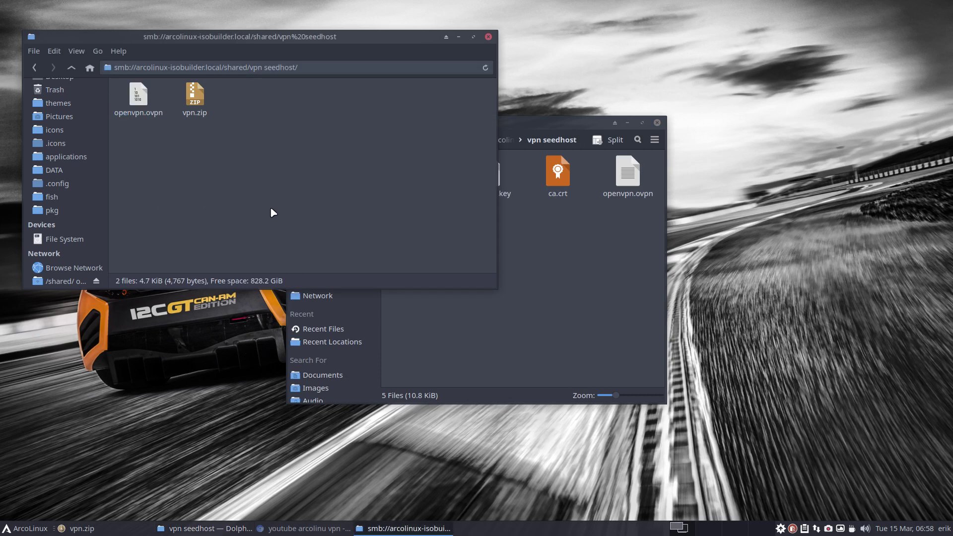
{"action": "key", "text": "ctrl+v"}
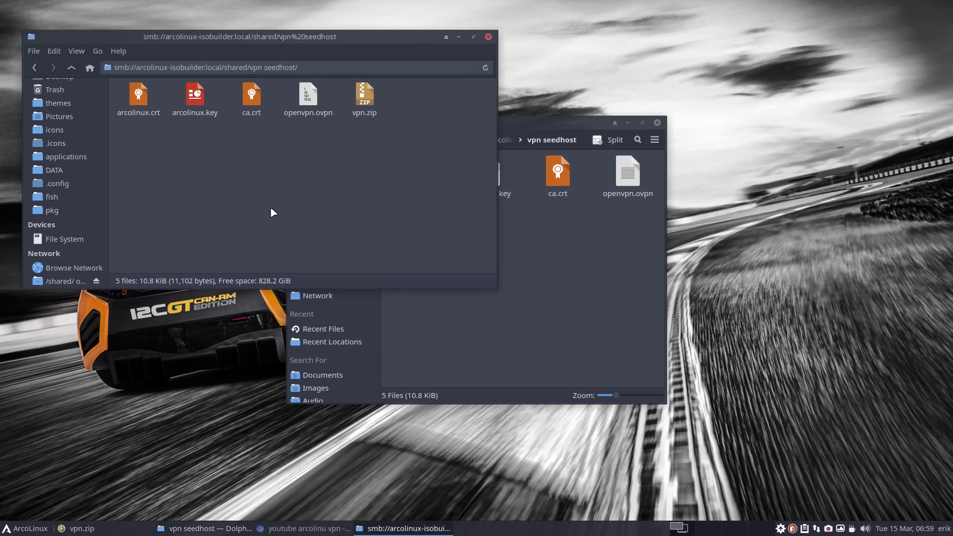
{"action": "left_click", "coordinate": [71, 68]}
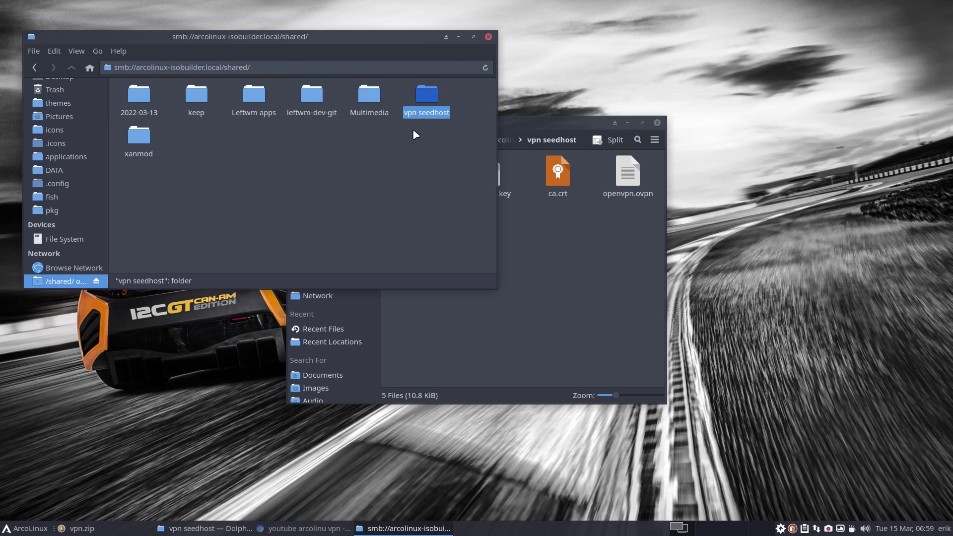
{"action": "double_click", "coordinate": [417, 116]}
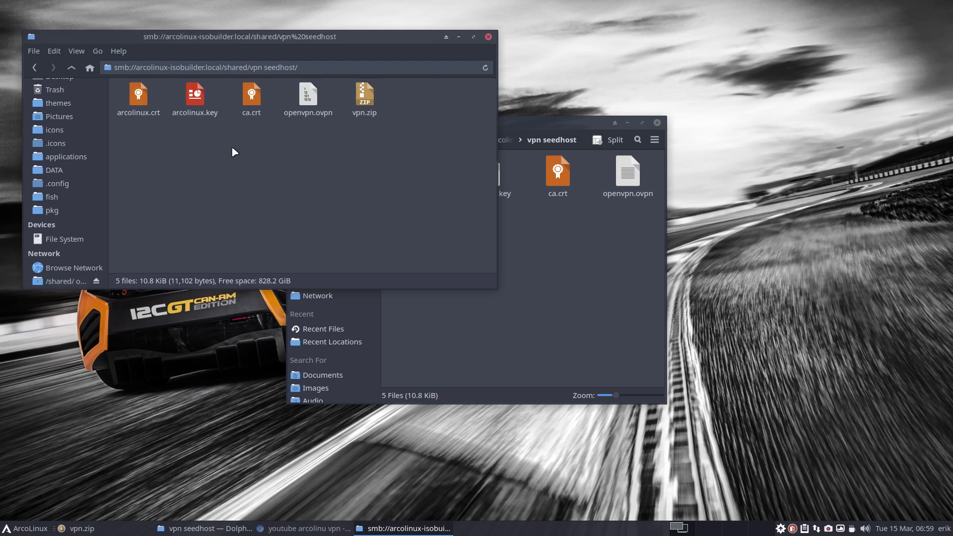
{"action": "left_click", "coordinate": [72, 68]}
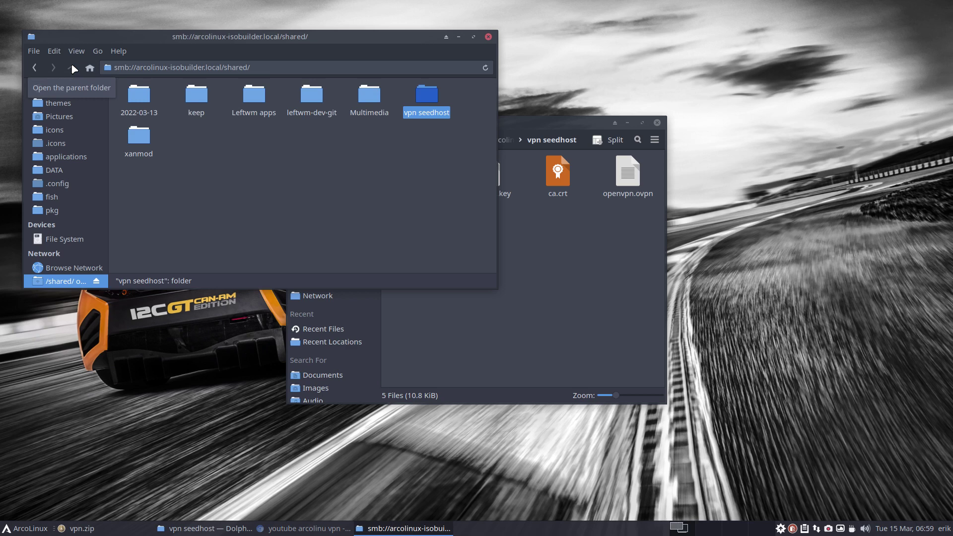
- Show the Desktop folder in the Dolphin window beside the shared folder and close the vpn.zip archive
{"action": "left_click", "coordinate": [592, 277]}
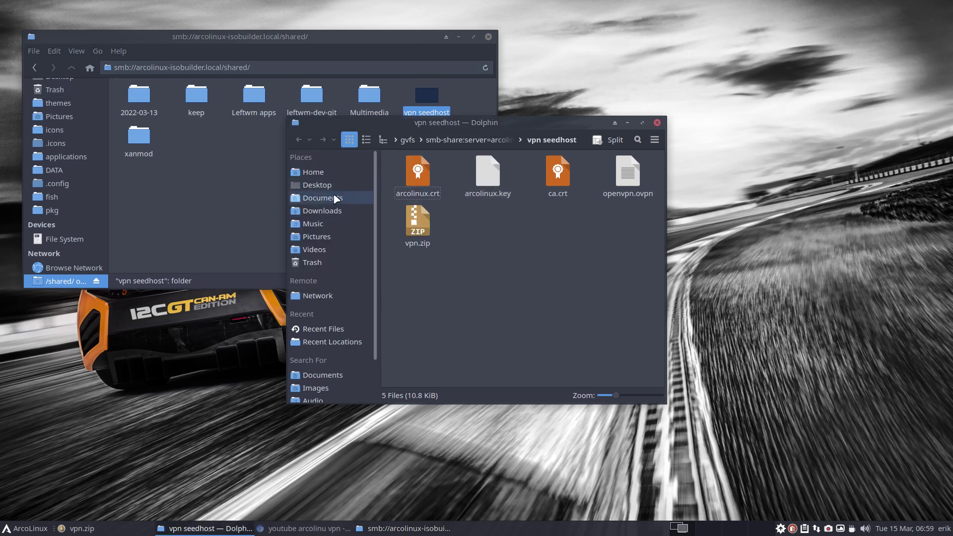
{"action": "left_click", "coordinate": [320, 185]}
{"action": "left_click_drag", "start_coordinate": [437, 127], "coordinate": [741, 211]}
{"action": "left_click", "coordinate": [614, 142]}
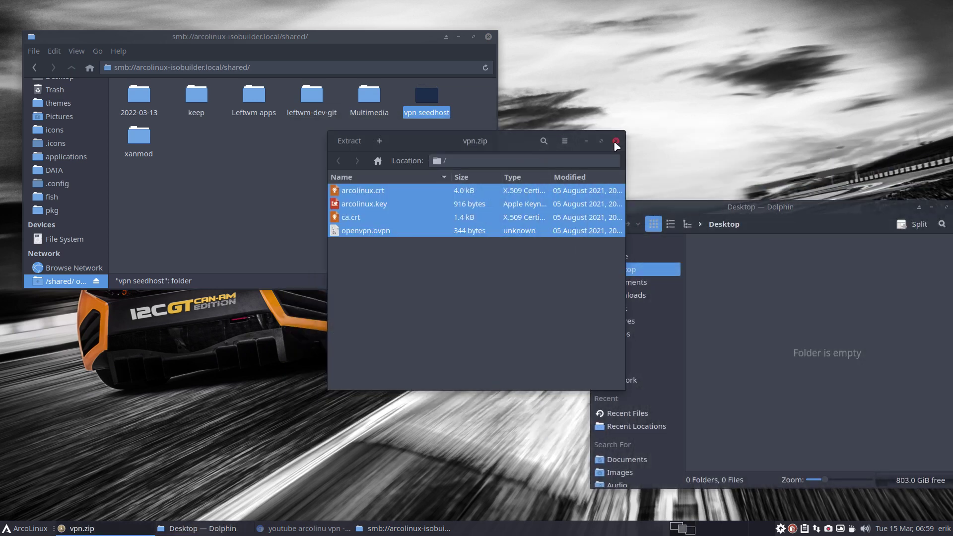
{"action": "left_click", "coordinate": [615, 142]}
- Move the vpn seedhost folder from the network share to the Desktop folder and close the share's window
{"action": "left_click_drag", "start_coordinate": [444, 117], "coordinate": [722, 266]}
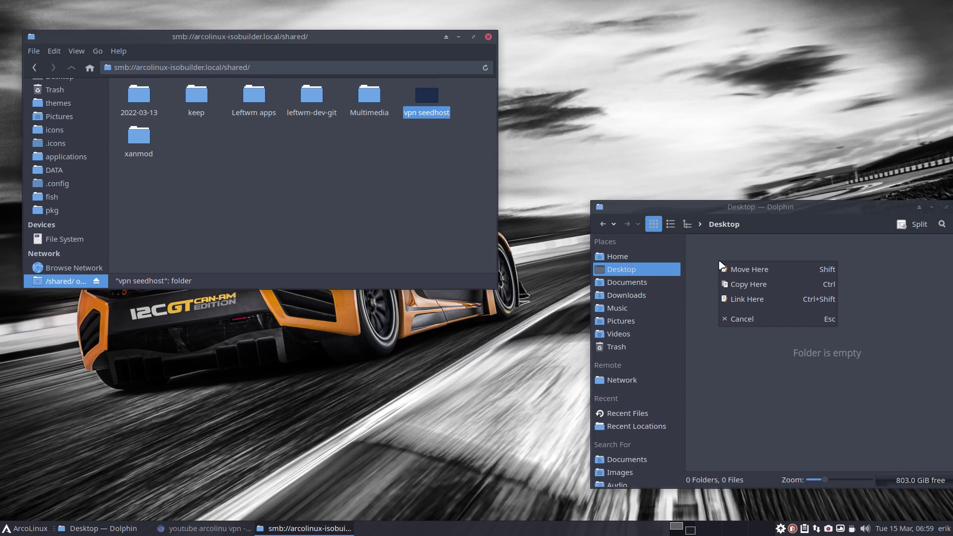
{"action": "left_click", "coordinate": [738, 269]}
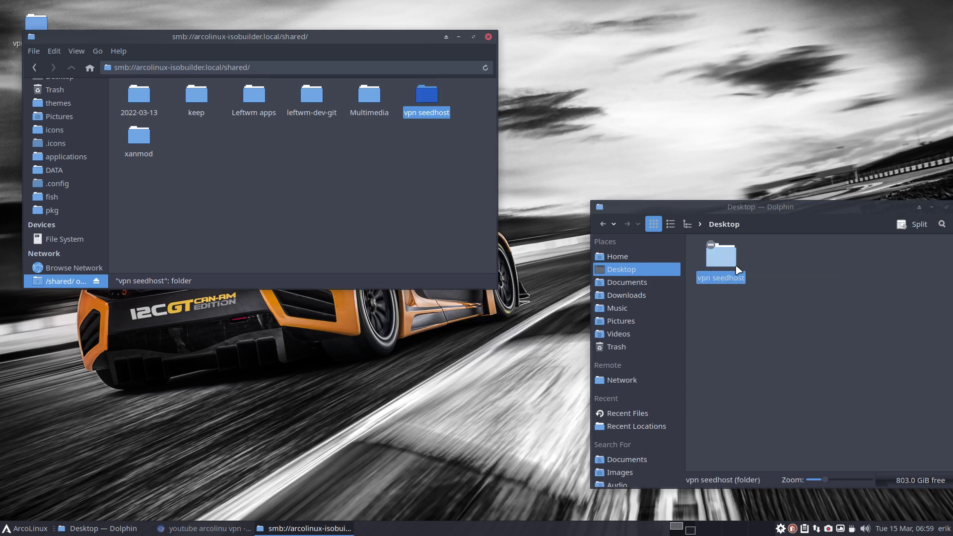
{"action": "left_click", "coordinate": [418, 206]}
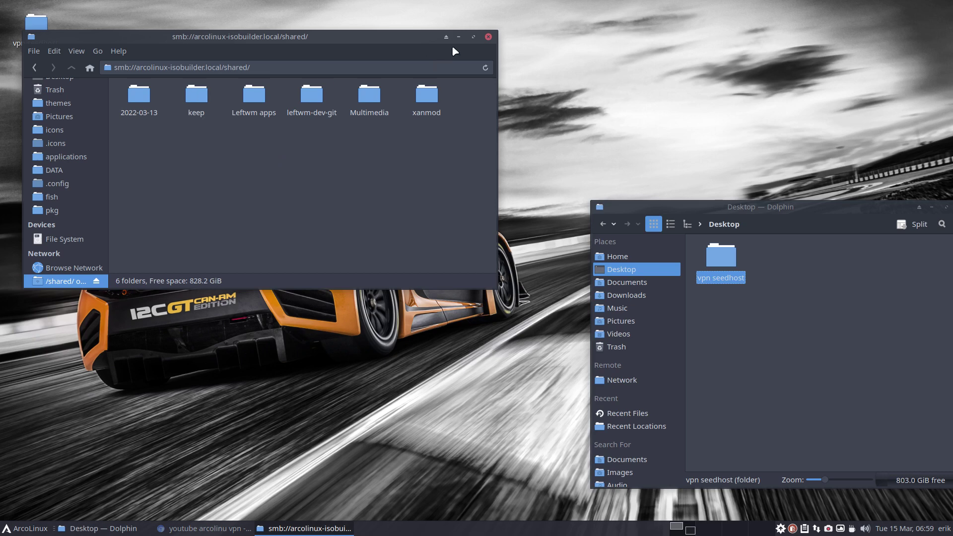
{"action": "left_click", "coordinate": [488, 37]}
{"action": "left_click_drag", "start_coordinate": [795, 203], "coordinate": [389, 95]}
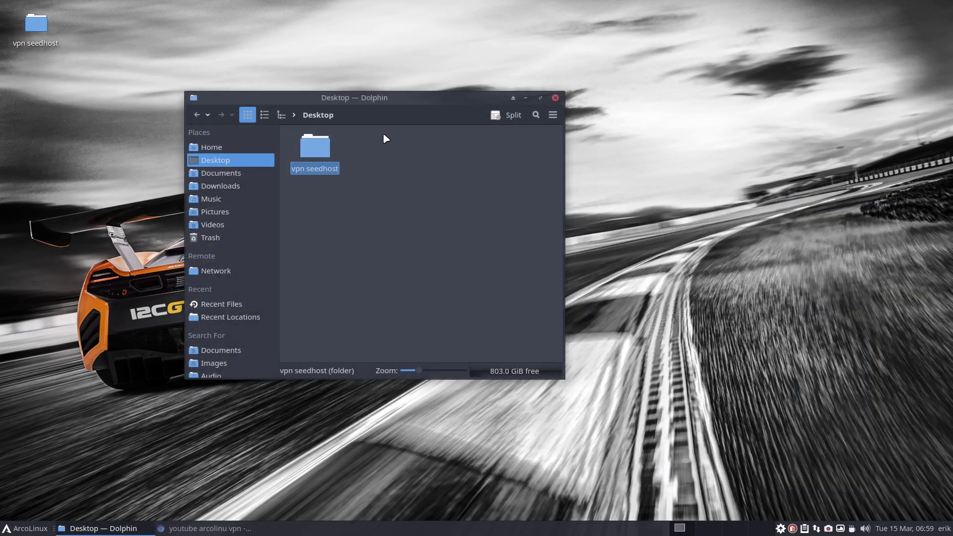
- Open the vpn seedhost folder on the Desktop, and load fileinfo.com in the web browser
{"action": "double_click", "coordinate": [314, 158]}
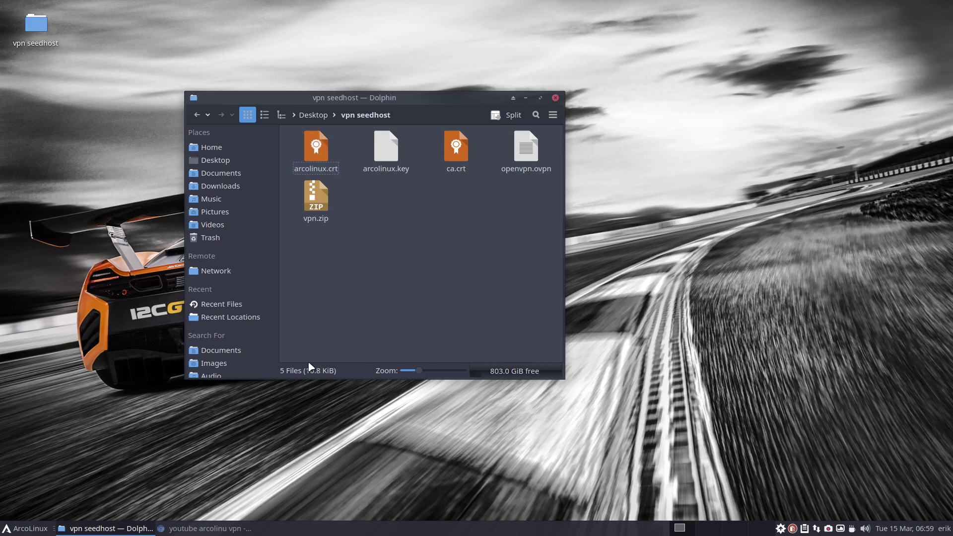
{"action": "left_click", "coordinate": [219, 529]}
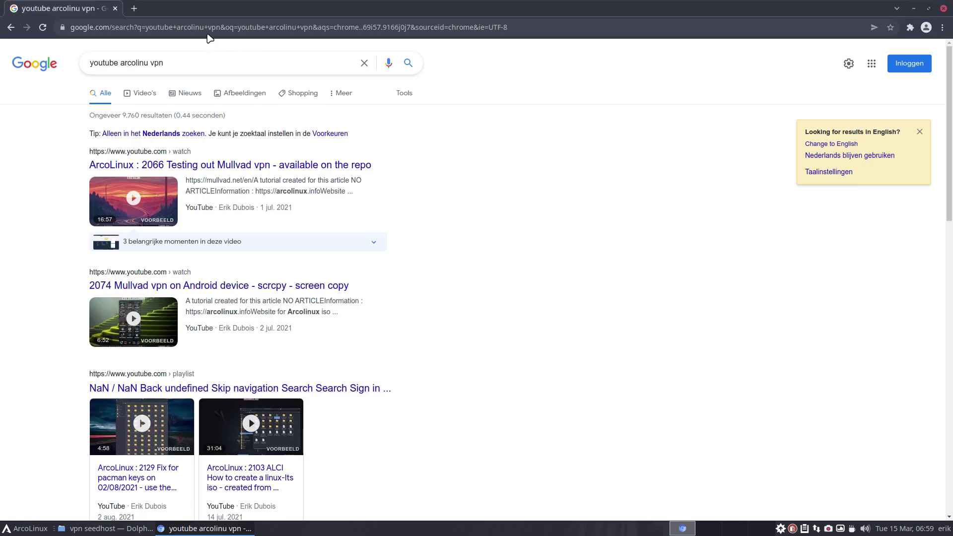
{"action": "left_click", "coordinate": [189, 28]}
{"action": "type", "text": "fi"}
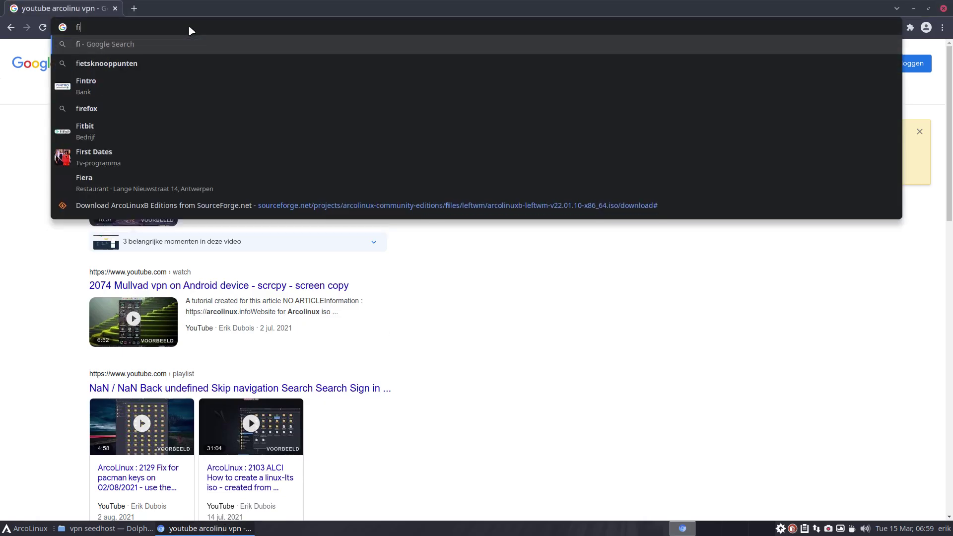
{"action": "type", "text": "leinfo.com"}
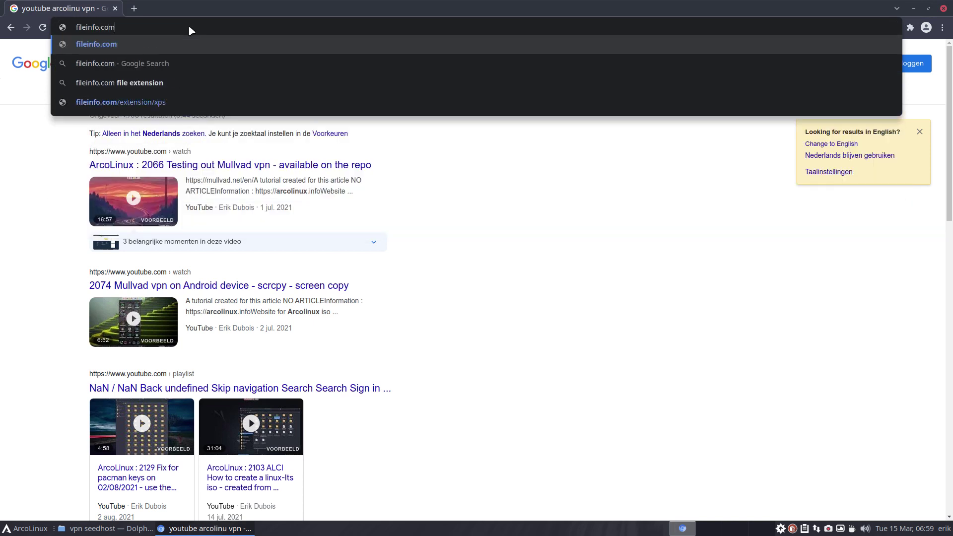
{"action": "key", "text": "Return"}
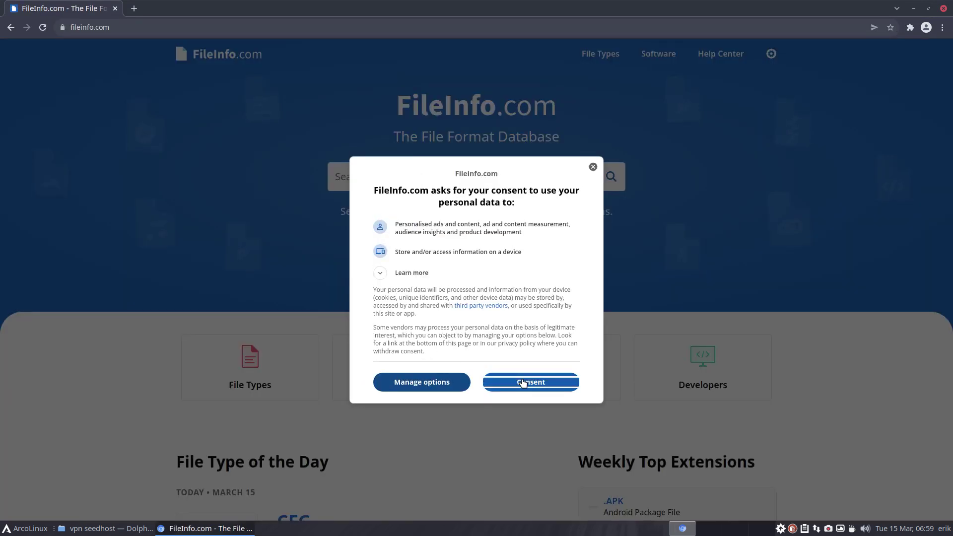
- Consent to FileInfo.com's data use, look up the crt file extension, read its description and supported programs, and minimize the browser
{"action": "left_click", "coordinate": [522, 383]}
{"action": "left_click", "coordinate": [435, 179]}
{"action": "type", "text": "crt"}
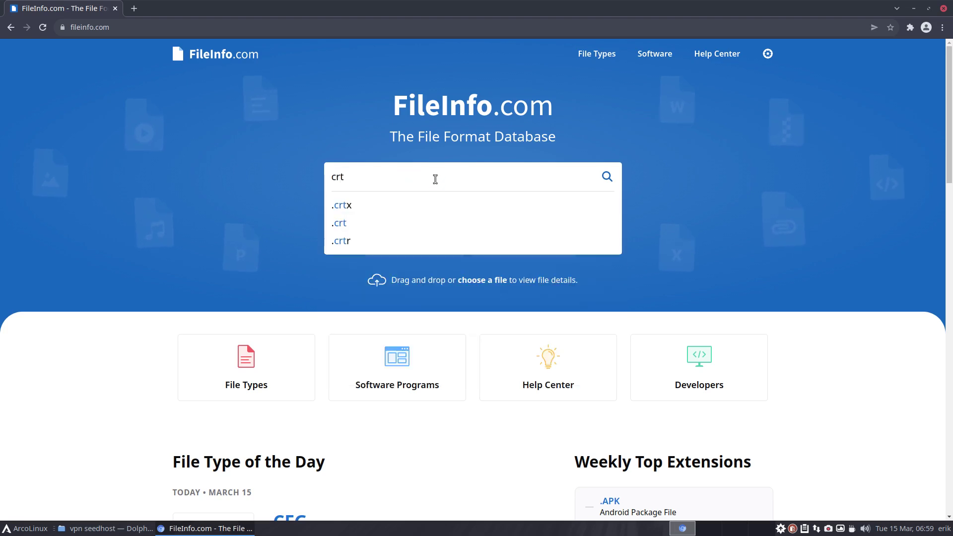
{"action": "key", "text": "Return"}
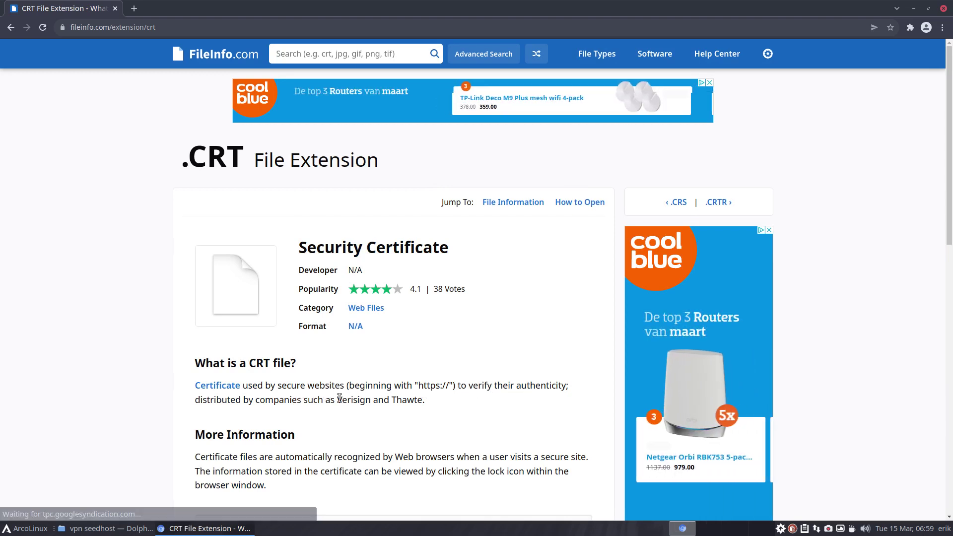
{"action": "scroll", "coordinate": [240, 400], "scroll_direction": "down", "scroll_amount": 10}
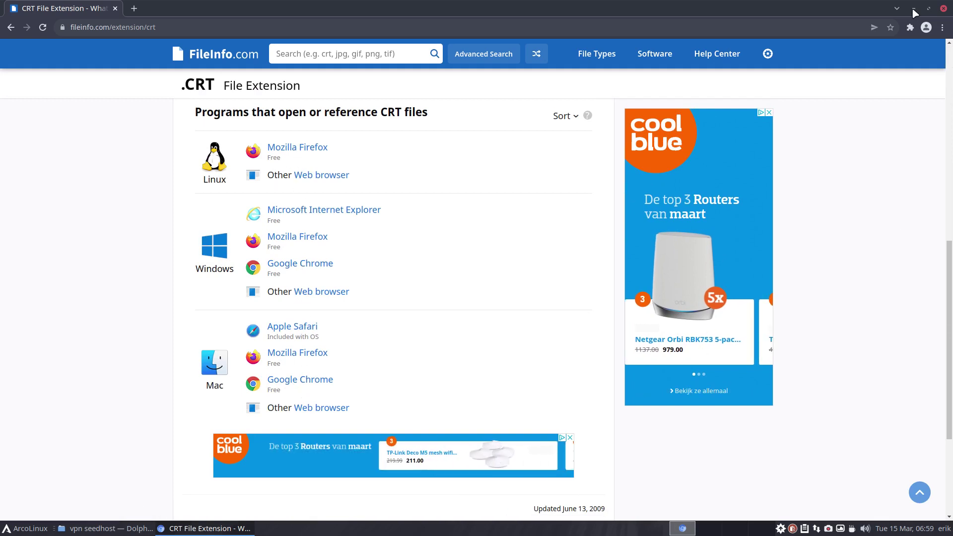
{"action": "left_click", "coordinate": [915, 9]}
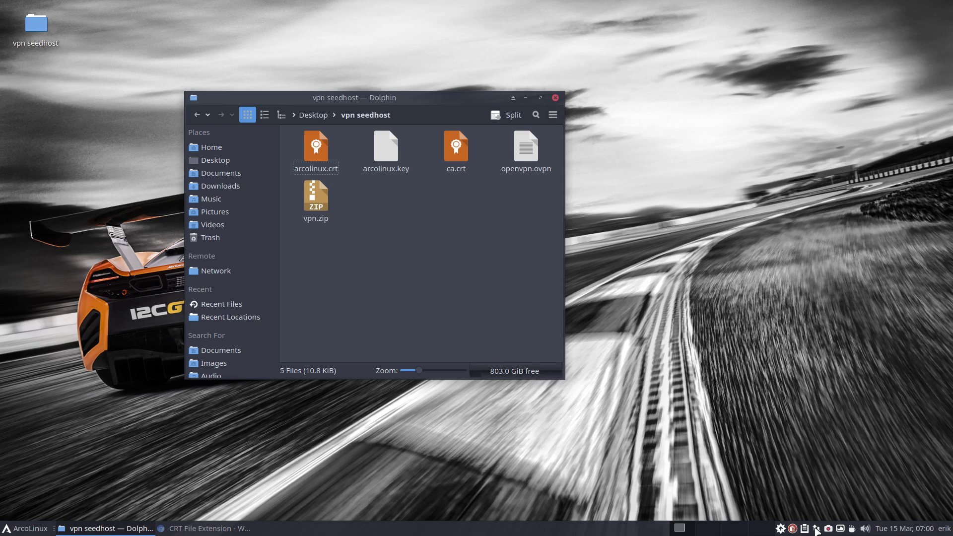
- Add a VPN connection from the network applet, choosing OpenVPN as the connection type
{"action": "right_click", "coordinate": [815, 529]}
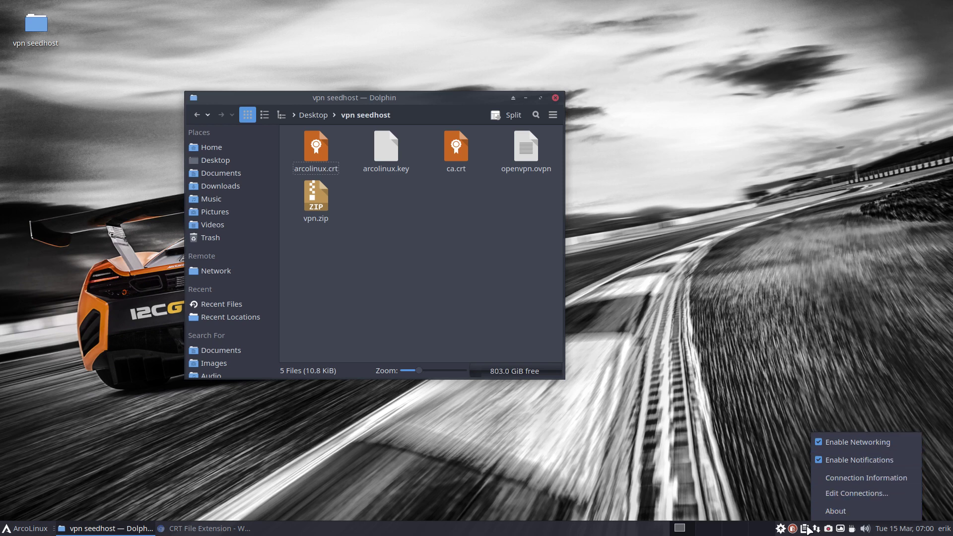
{"action": "left_click", "coordinate": [816, 529]}
{"action": "mouse_move", "coordinate": [750, 513]}
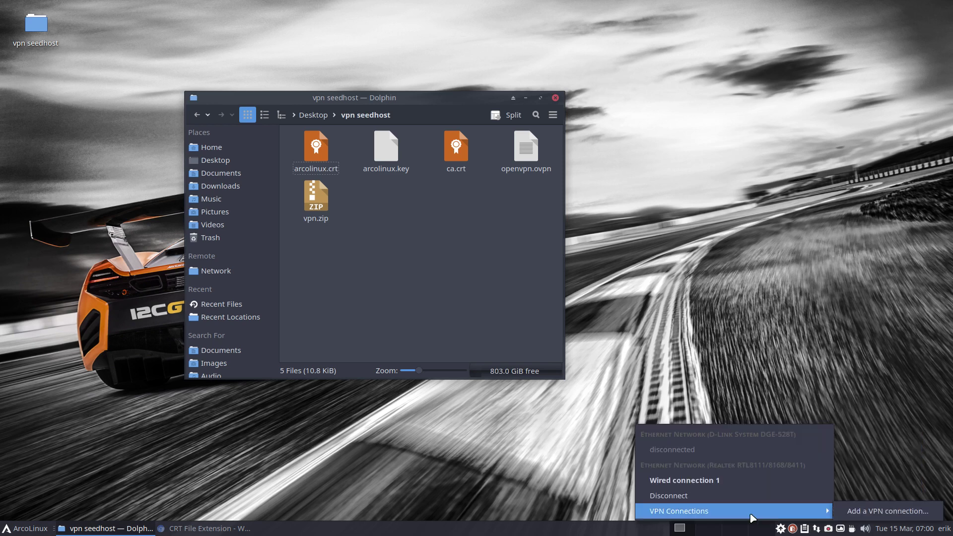
{"action": "left_click", "coordinate": [898, 511]}
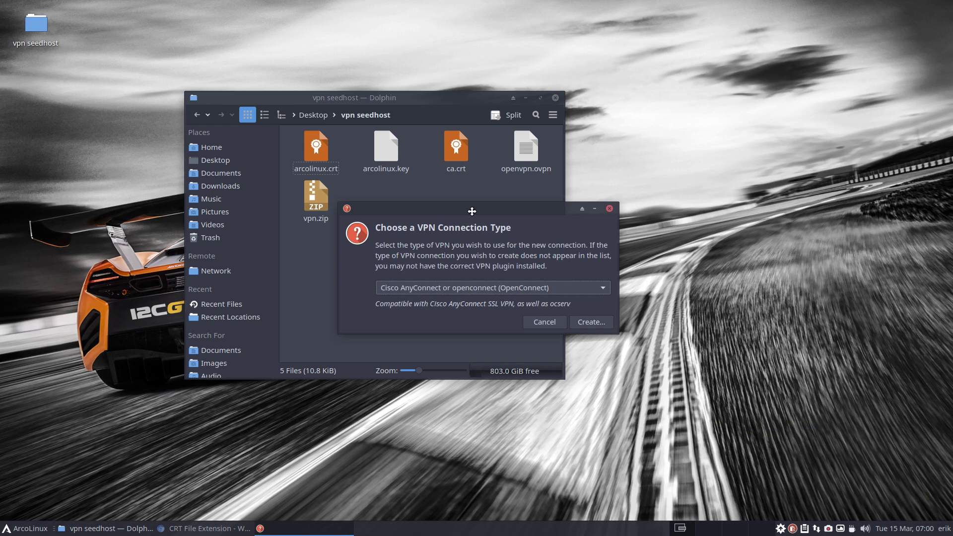
{"action": "left_click_drag", "start_coordinate": [462, 212], "coordinate": [705, 184]}
{"action": "left_click", "coordinate": [412, 110]}
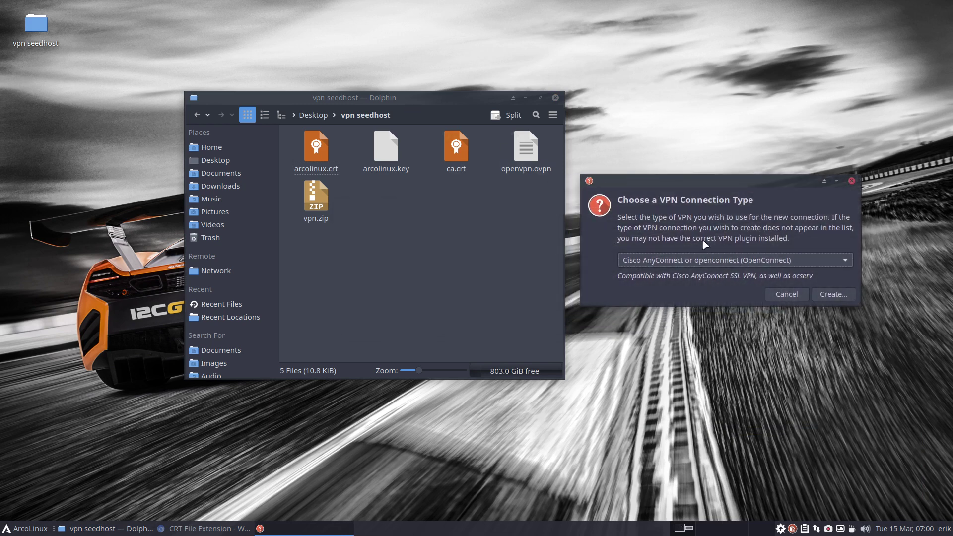
{"action": "left_click", "coordinate": [707, 259]}
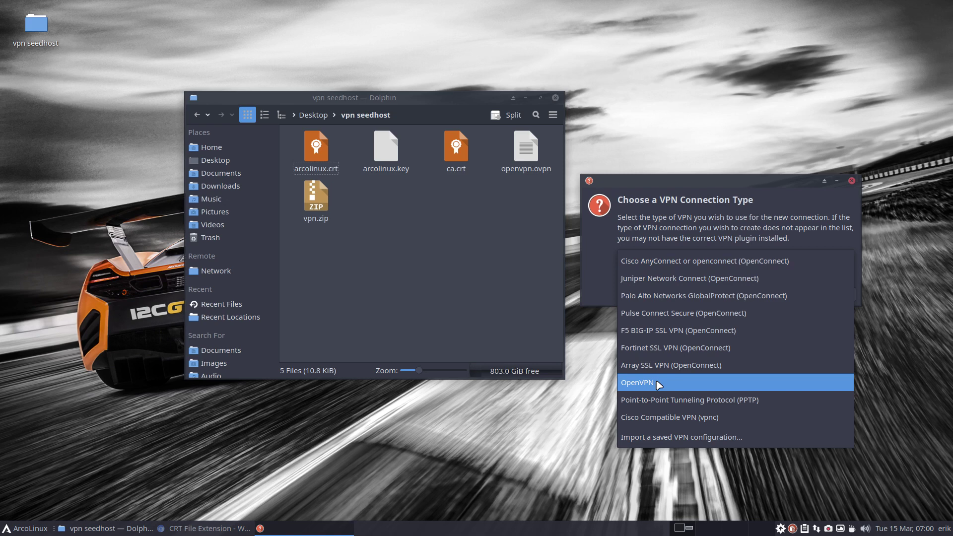
{"action": "left_click", "coordinate": [658, 382]}
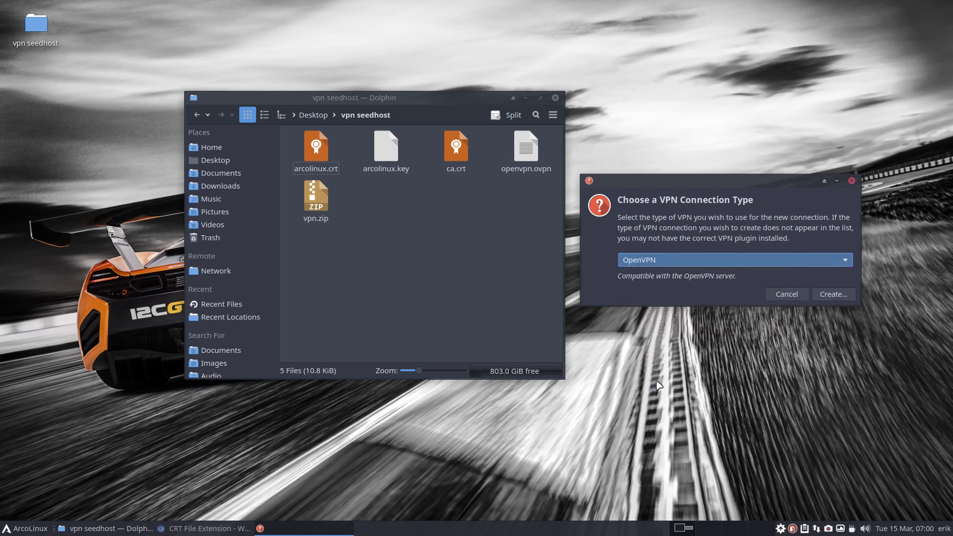
{"action": "left_click", "coordinate": [842, 294]}
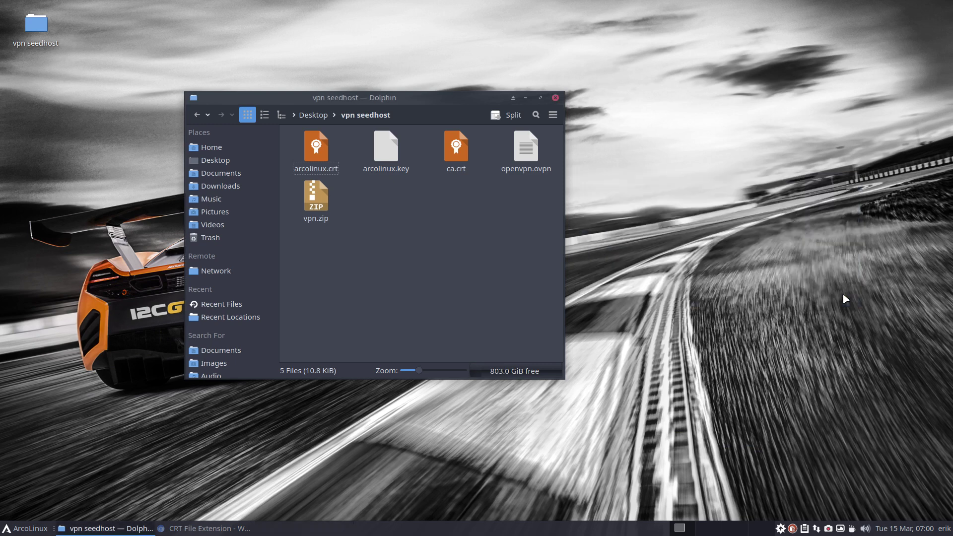
- Place the connection editor beside the vpn seedhost folder window and name the connection VPN seedhost
{"action": "left_click_drag", "start_coordinate": [467, 135], "coordinate": [713, 162]}
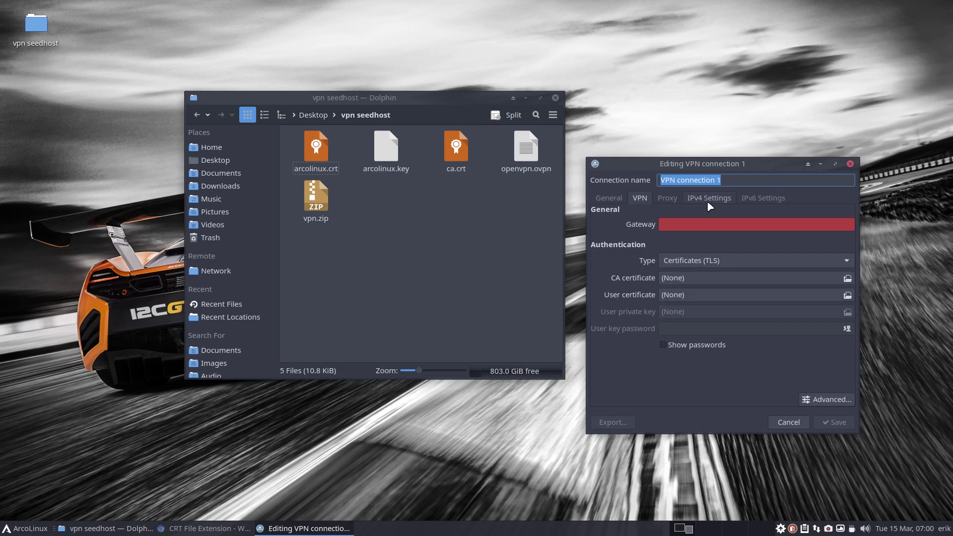
{"action": "key", "text": "End"}
{"action": "key", "text": "BackSpace"}
{"action": "key", "text": "BackSpace"}
{"action": "key", "text": "BackSpace"}
{"action": "key", "text": "BackSpace"}
{"action": "key", "text": "BackSpace"}
{"action": "key", "text": "BackSpace"}
{"action": "key", "text": "BackSpace"}
{"action": "key", "text": "BackSpace"}
{"action": "key", "text": "BackSpace"}
{"action": "key", "text": "BackSpace"}
{"action": "key", "text": "BackSpace"}
{"action": "key", "text": "BackSpace"}
{"action": "type", "text": "seedhost"}
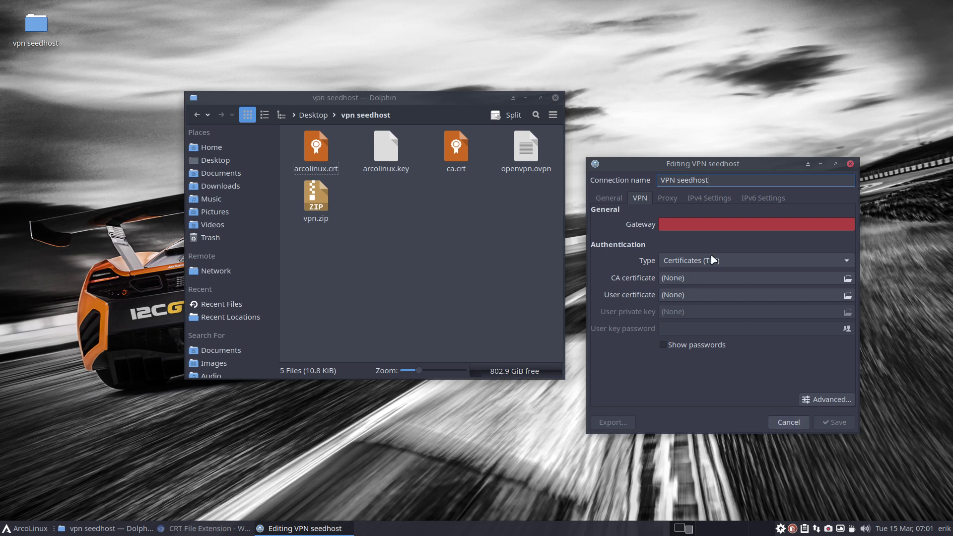
- Examine the connection's Proxy, IPv4 and IPv6 settings and return to its VPN settings
{"action": "left_click", "coordinate": [646, 197]}
{"action": "left_click", "coordinate": [666, 197]}
{"action": "left_click", "coordinate": [707, 197]}
{"action": "left_click", "coordinate": [761, 198]}
{"action": "left_click", "coordinate": [719, 199]}
{"action": "left_click", "coordinate": [667, 198]}
{"action": "left_click", "coordinate": [640, 198]}
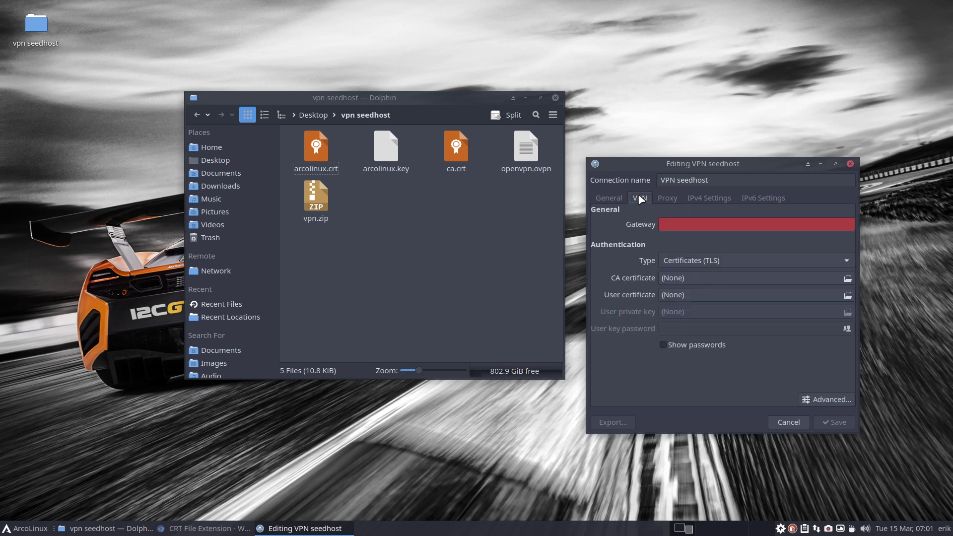
- Try to add openvpn.ovpn as the CA certificate, check the advanced properties, and discard the new connection
{"action": "left_click_drag", "start_coordinate": [518, 167], "coordinate": [730, 277]}
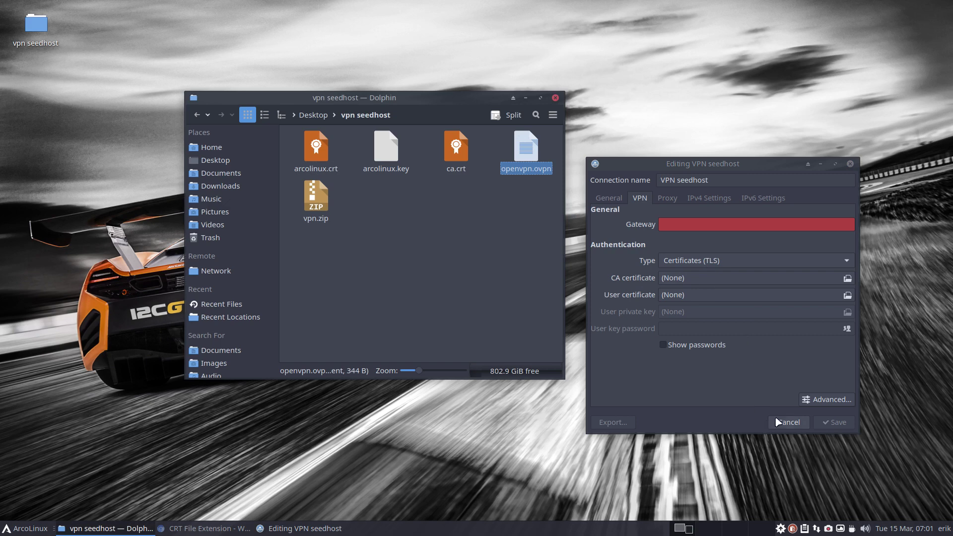
{"action": "left_click", "coordinate": [819, 400]}
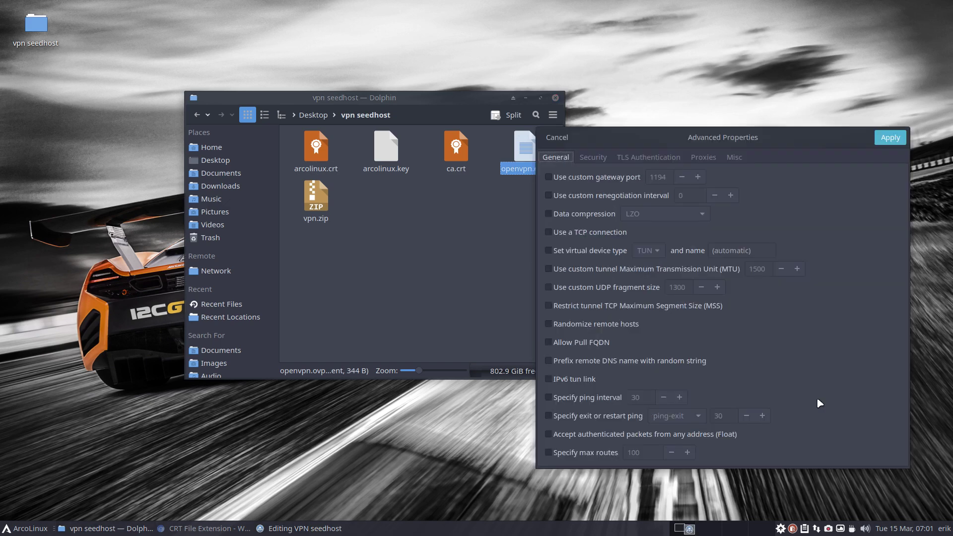
{"action": "left_click", "coordinate": [570, 140]}
{"action": "left_click", "coordinate": [850, 162]}
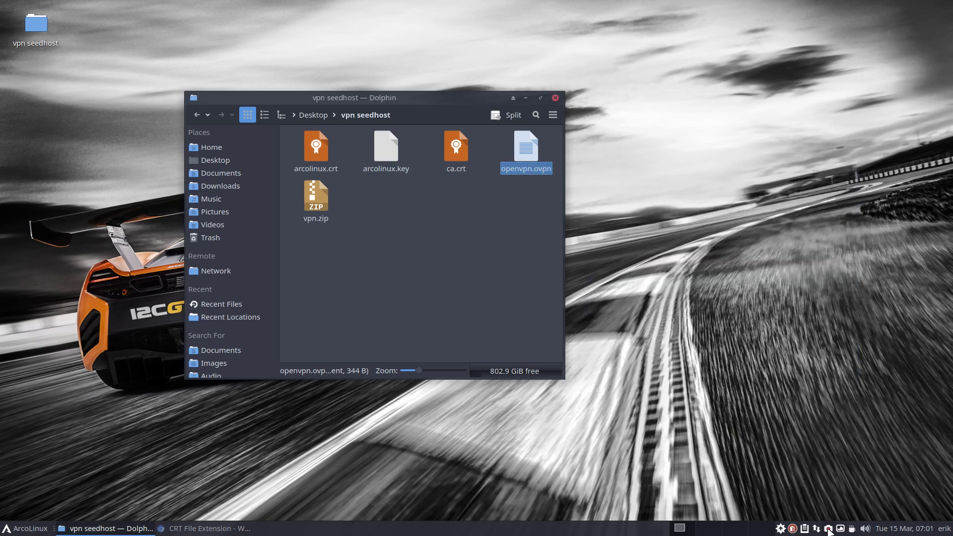
- Add a VPN connection from the network applet using the option to import a saved VPN configuration
{"action": "left_click", "coordinate": [817, 529]}
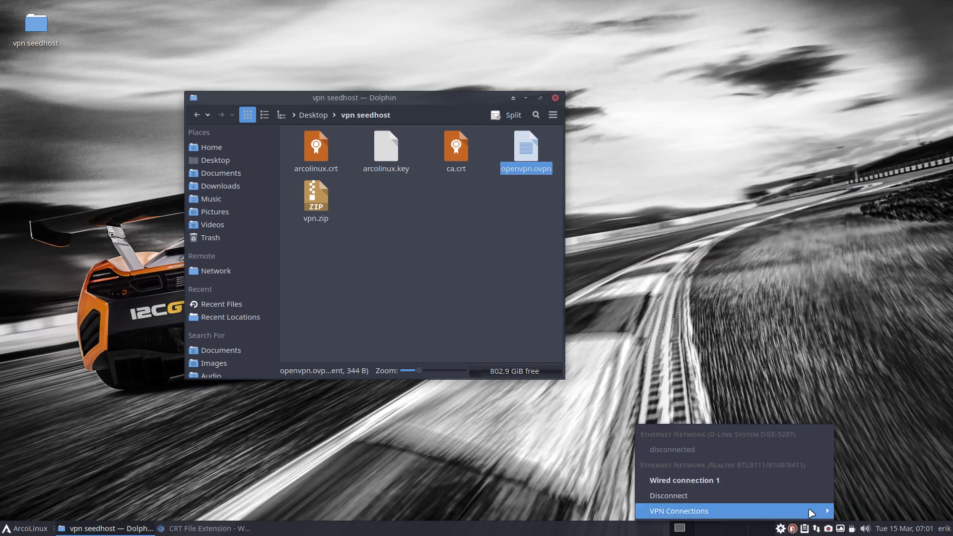
{"action": "mouse_move", "coordinate": [811, 512]}
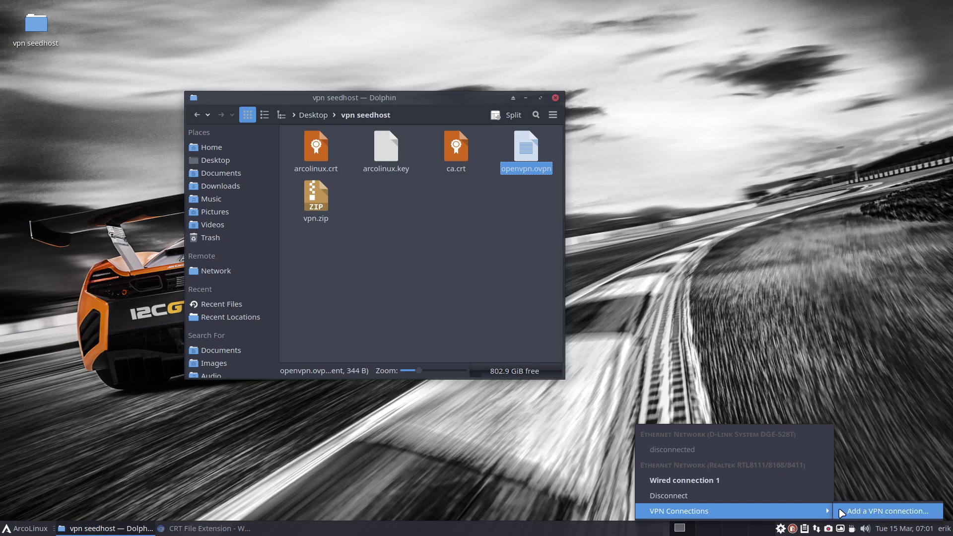
{"action": "left_click", "coordinate": [855, 512]}
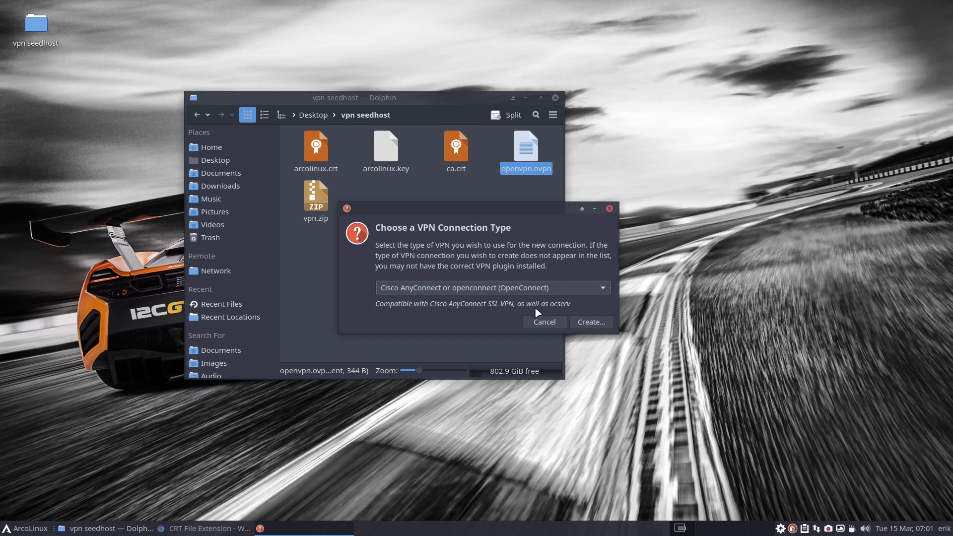
{"action": "left_click", "coordinate": [571, 291]}
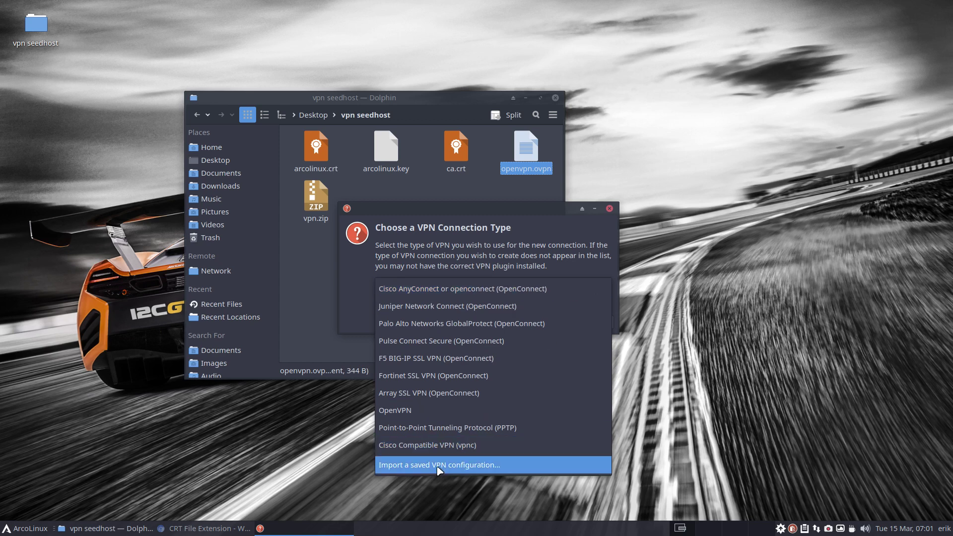
{"action": "left_click", "coordinate": [439, 467]}
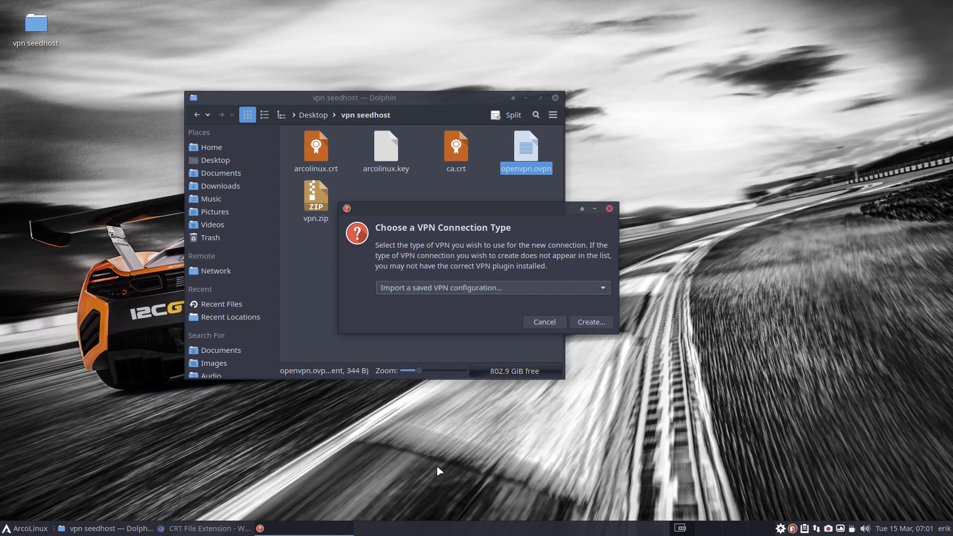
{"action": "left_click", "coordinate": [591, 322]}
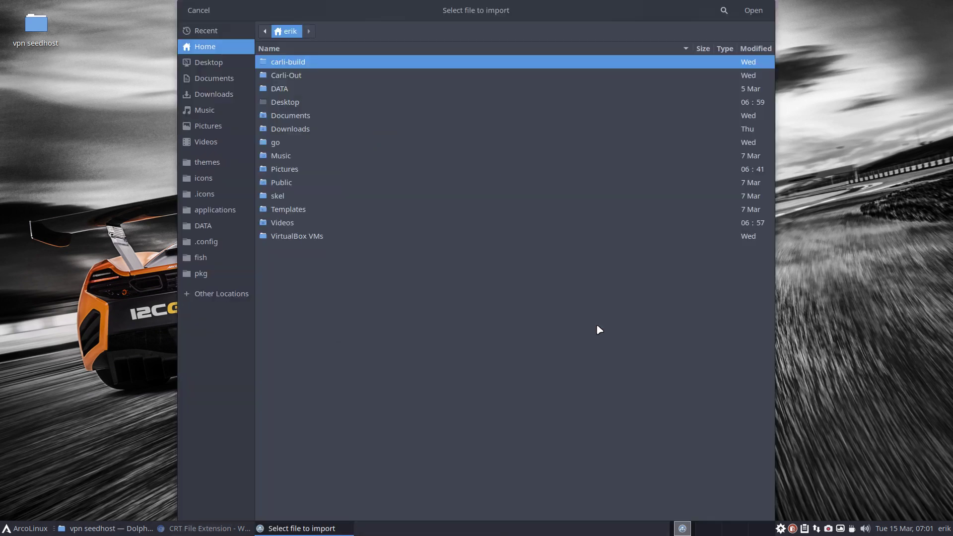
- Import the openvpn.ovpn file from the vpn seedhost folder on the Desktop
{"action": "left_click", "coordinate": [215, 64]}
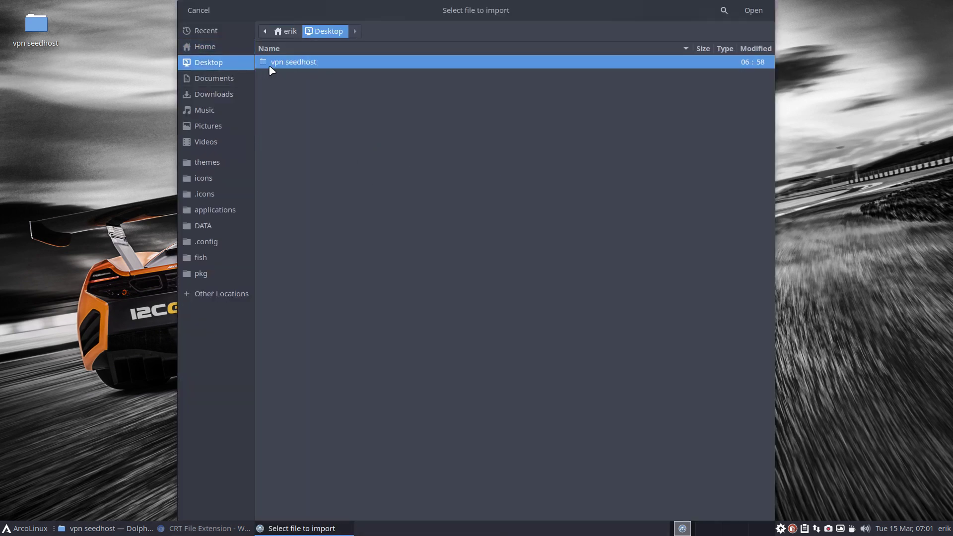
{"action": "double_click", "coordinate": [282, 63]}
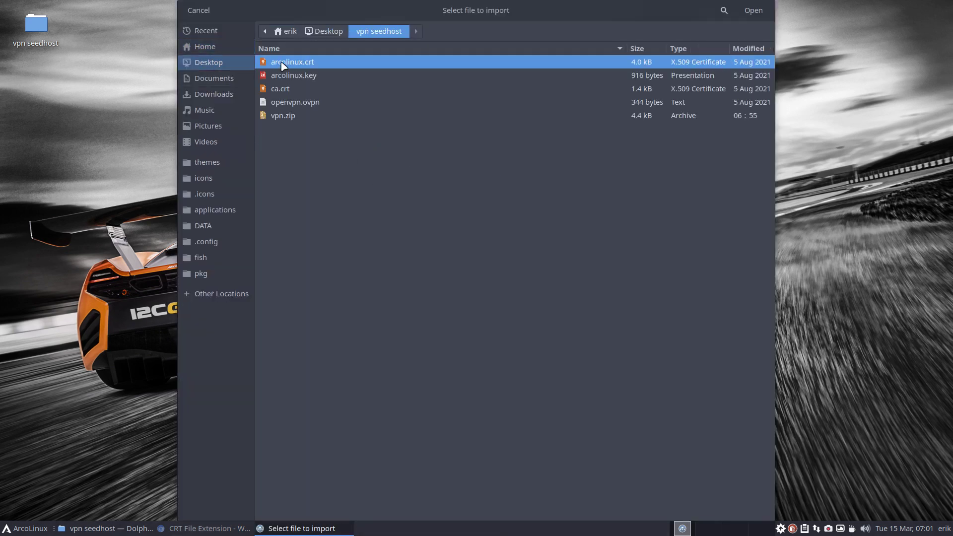
{"action": "left_click", "coordinate": [296, 103]}
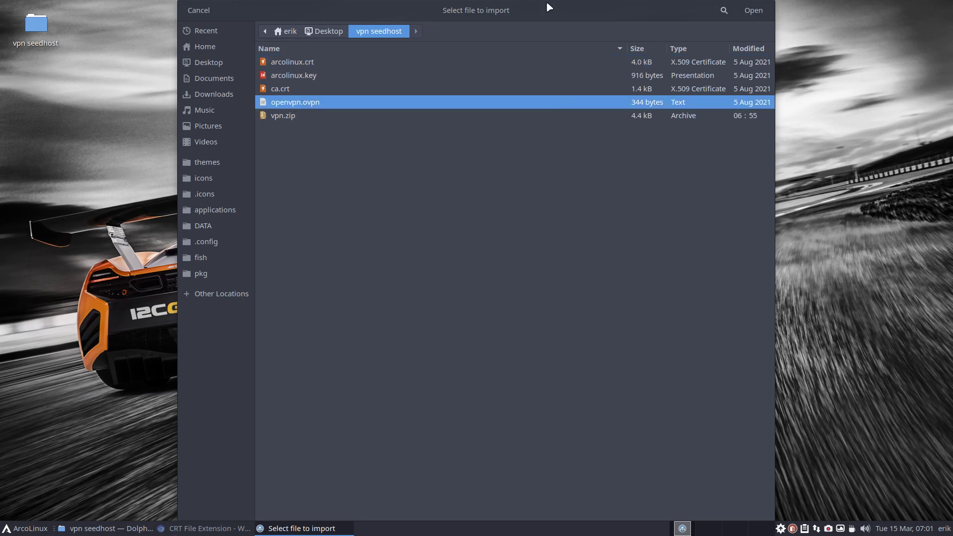
{"action": "left_click_drag", "start_coordinate": [547, 3], "coordinate": [533, 54]}
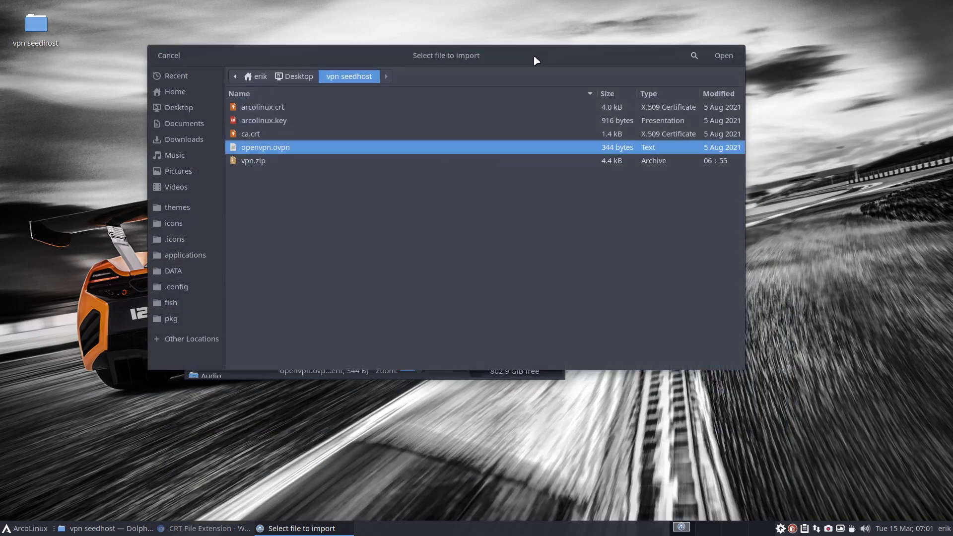
{"action": "left_click", "coordinate": [734, 59]}
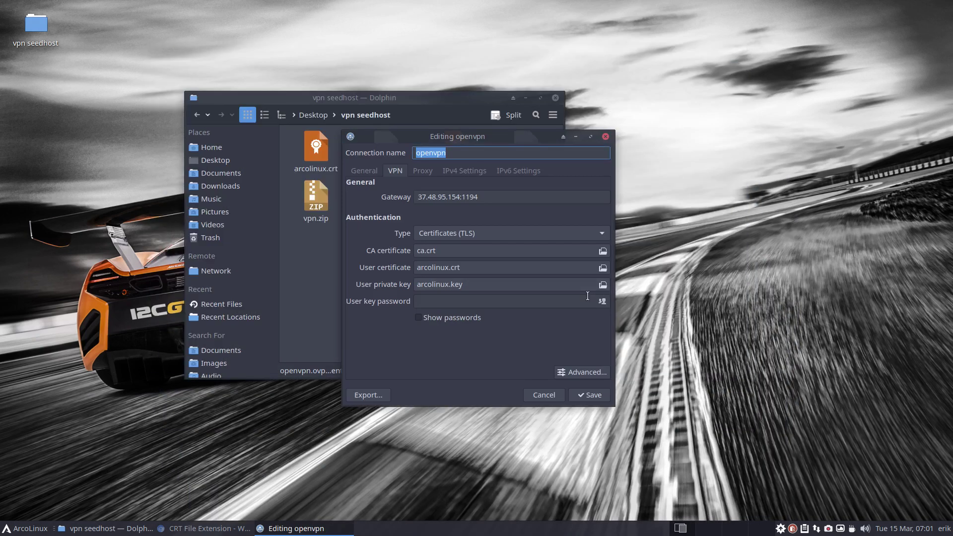
- Name the imported VPN connection Seedhost and save it
{"action": "type", "text": "Seedhj"}
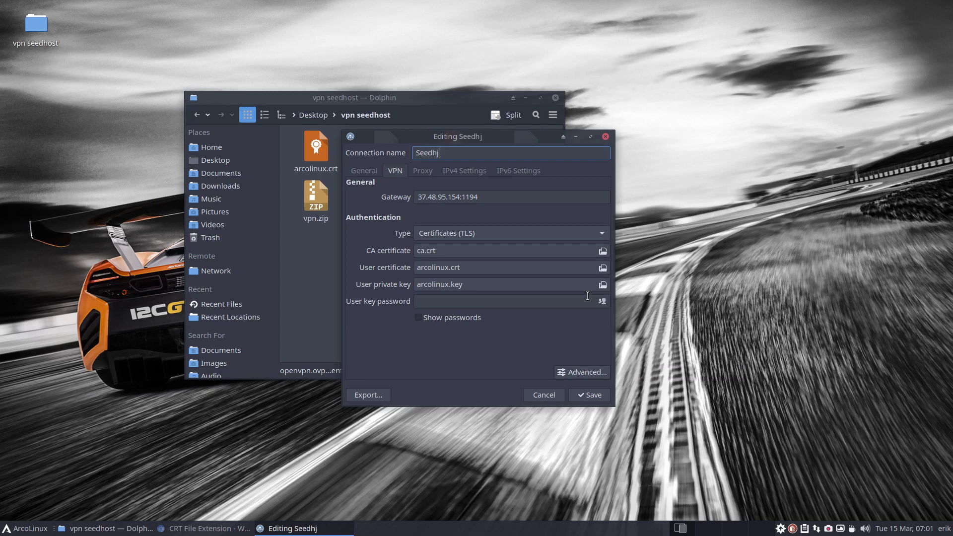
{"action": "key", "text": "BackSpace"}
{"action": "type", "text": "ost"}
{"action": "left_click", "coordinate": [590, 395]}
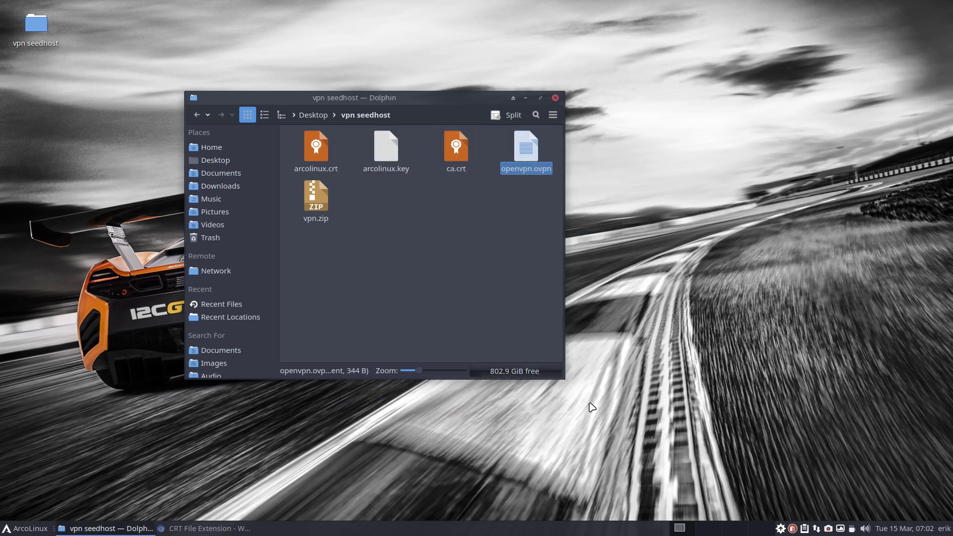
- Close the vpn seedhost folder window and connect to the Seedhost VPN, opting out of further VPN login messages
{"action": "left_click_drag", "start_coordinate": [385, 97], "coordinate": [533, 72]}
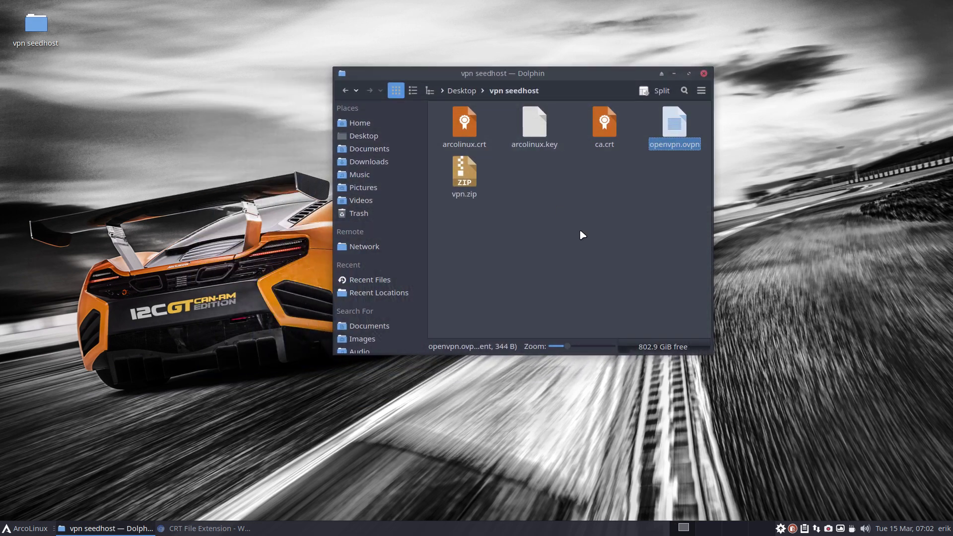
{"action": "left_click", "coordinate": [704, 73]}
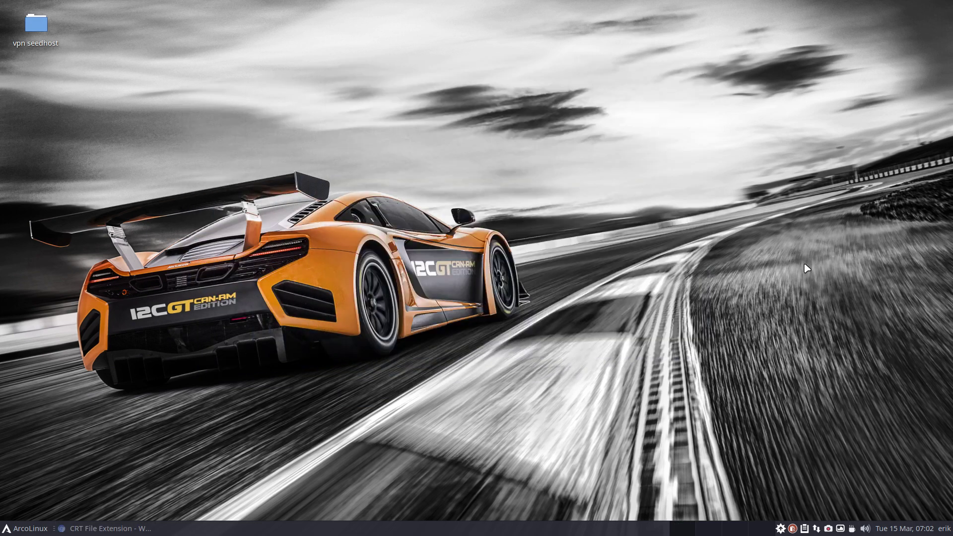
{"action": "left_click", "coordinate": [816, 529]}
{"action": "mouse_move", "coordinate": [800, 517]}
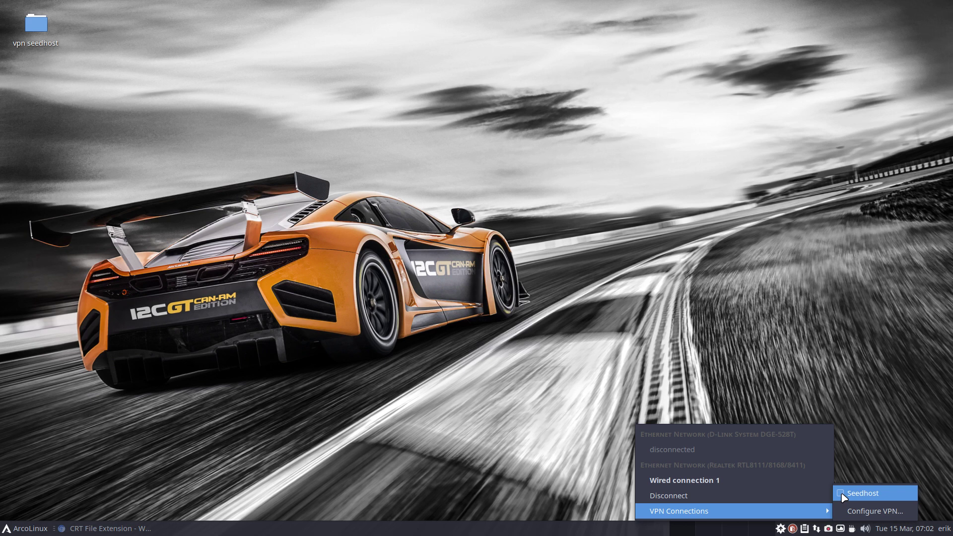
{"action": "left_click", "coordinate": [843, 497]}
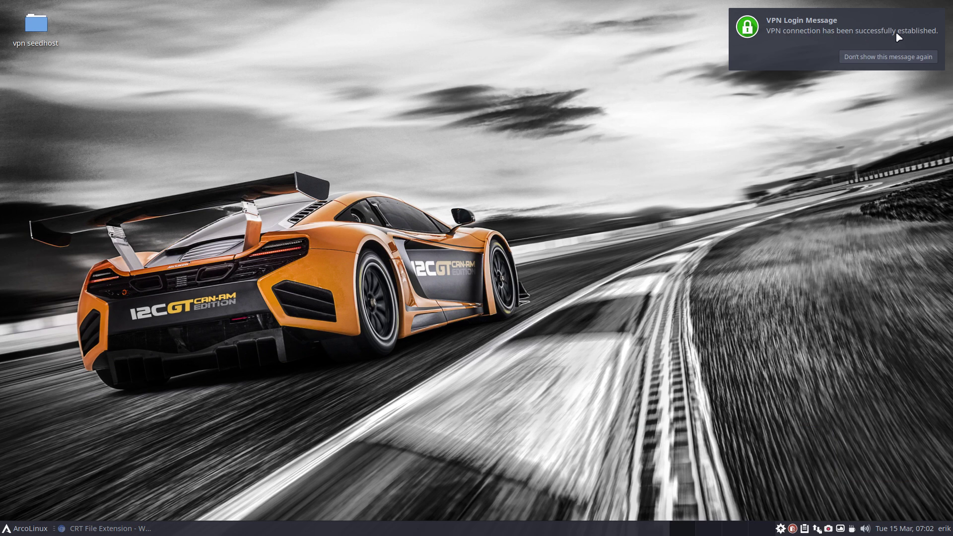
{"action": "left_click", "coordinate": [915, 57]}
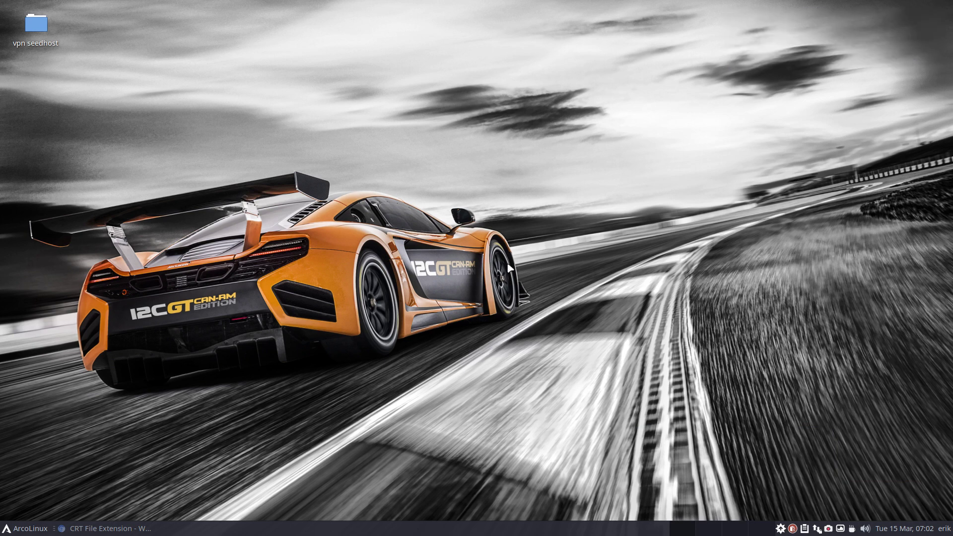
- Open a terminal, and in a new Chromium browser tab search the web for "what is my ip"
{"action": "key", "text": "ctrl+alt+t"}
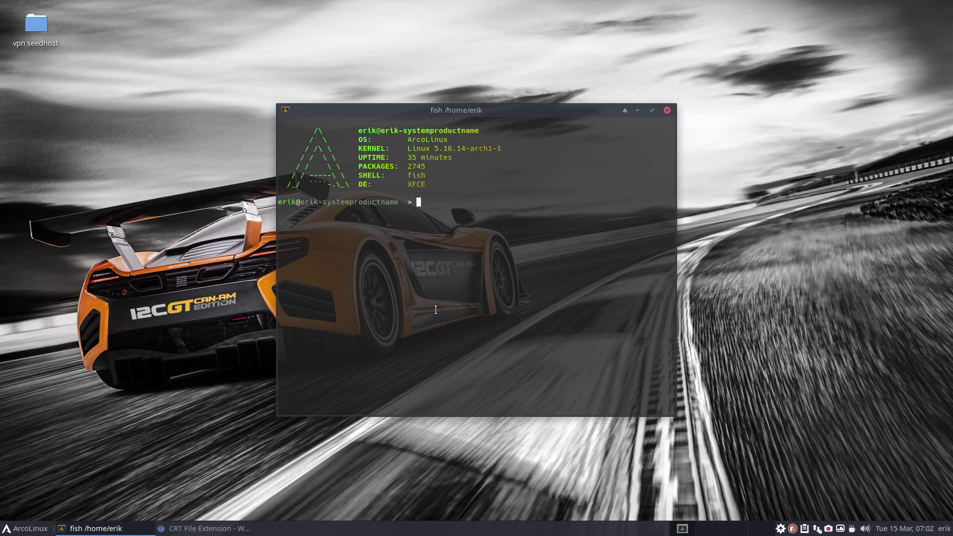
{"action": "left_click", "coordinate": [229, 533]}
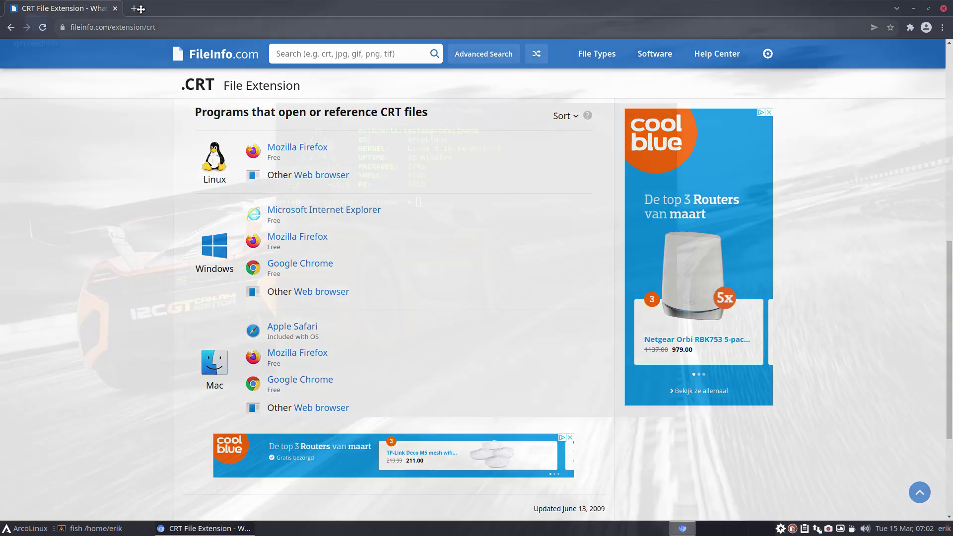
{"action": "left_click", "coordinate": [134, 8]}
{"action": "left_click", "coordinate": [134, 8]}
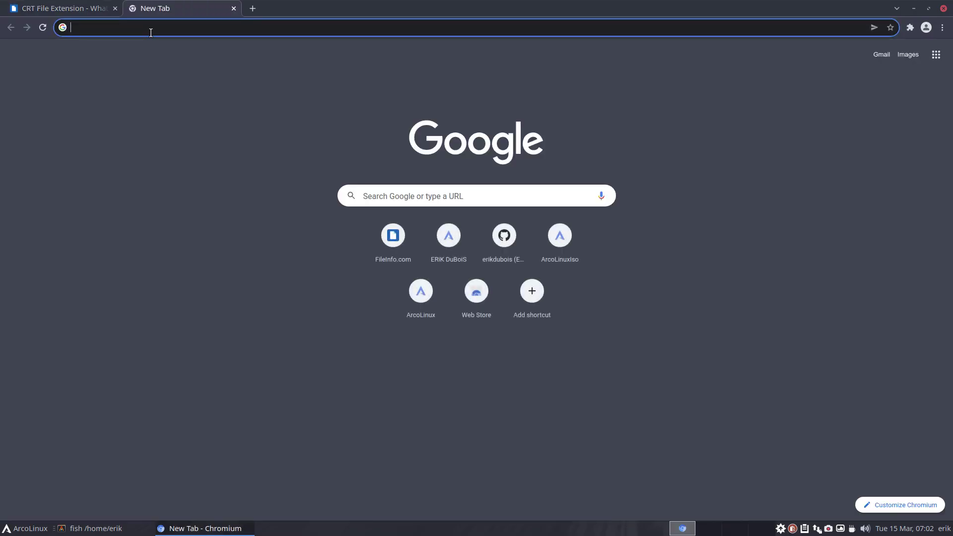
{"action": "type", "text": "cr"}
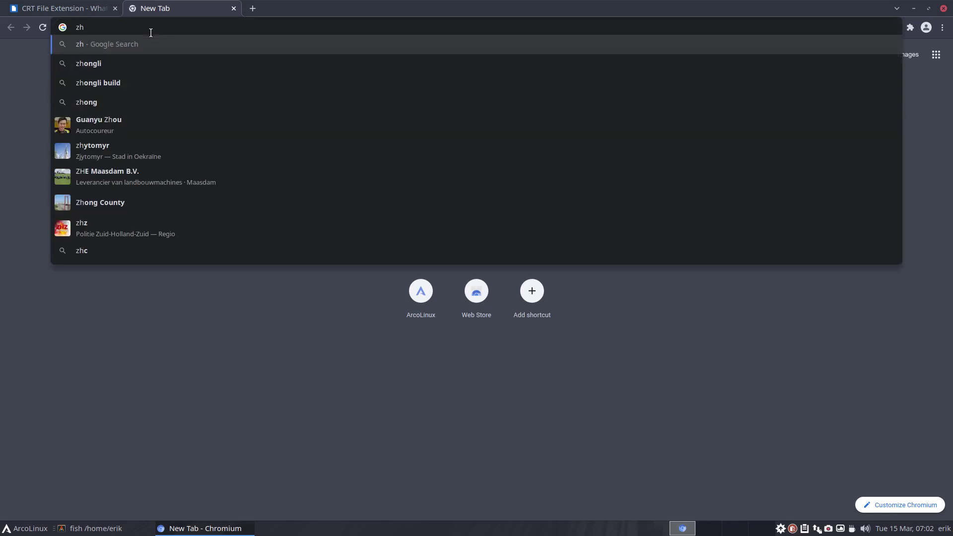
{"action": "key", "text": "BackSpace"}
{"action": "key", "text": "BackSpace"}
{"action": "type", "text": "a"}
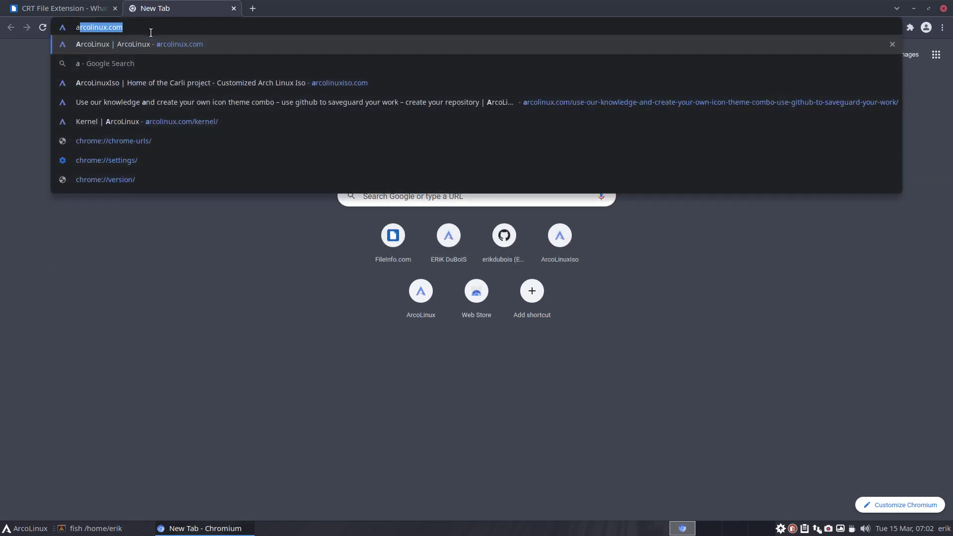
{"action": "type", "text": "q"}
{"action": "key", "text": "BackSpace"}
{"action": "key", "text": "BackSpace"}
{"action": "type", "text": "w"}
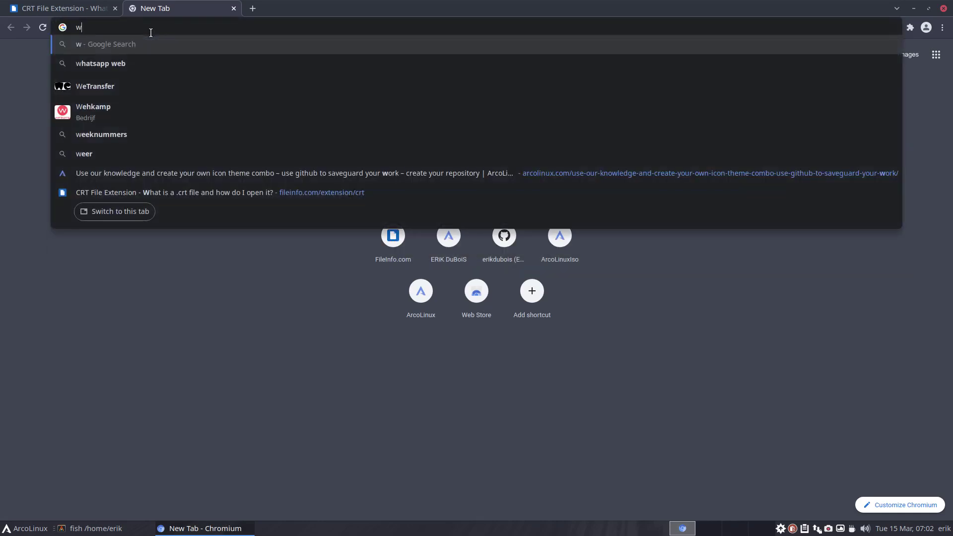
{"action": "type", "text": "hat is my ip"}
{"action": "key", "text": "Return"}
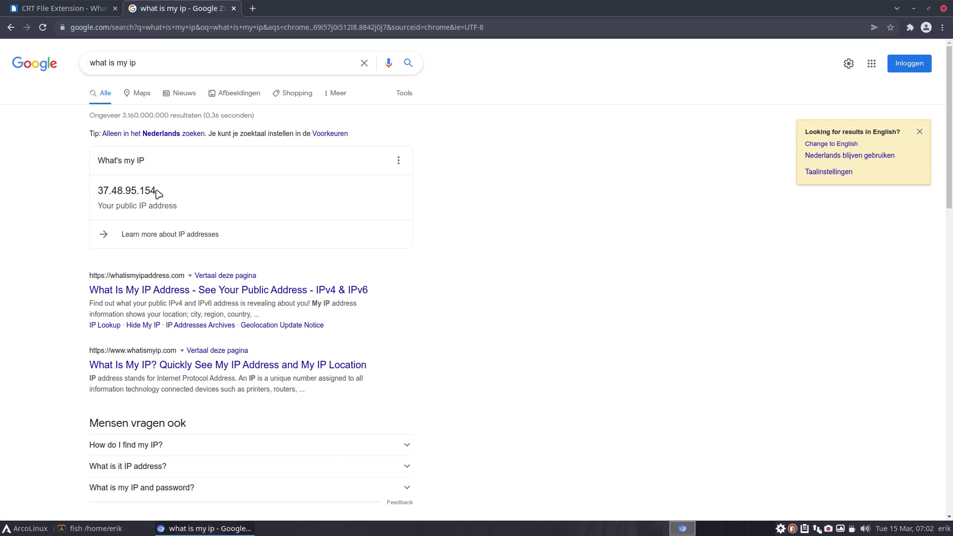
- Open the whatismyipaddress.com result, agree to its privacy notice, and examine the ISP and city shown for the connection
{"action": "left_click", "coordinate": [263, 290]}
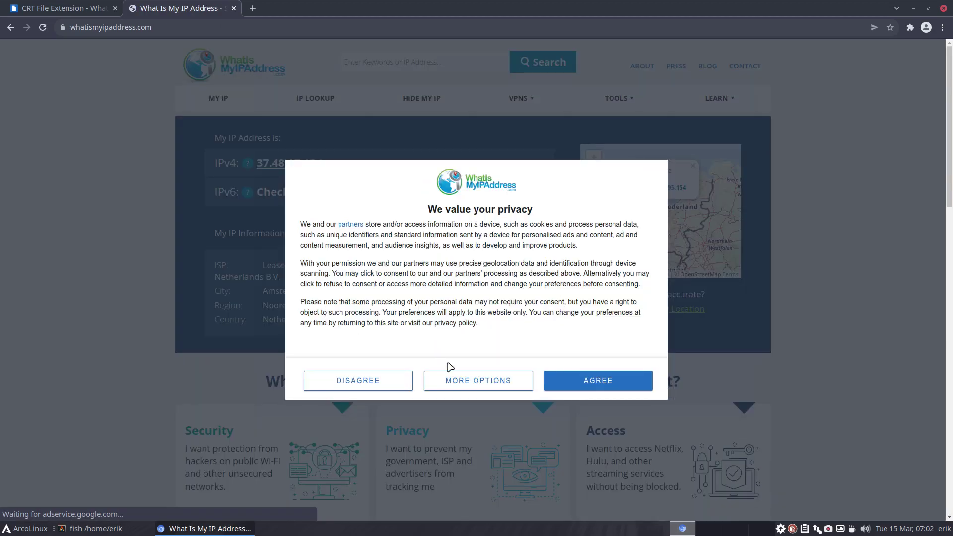
{"action": "left_click", "coordinate": [608, 388]}
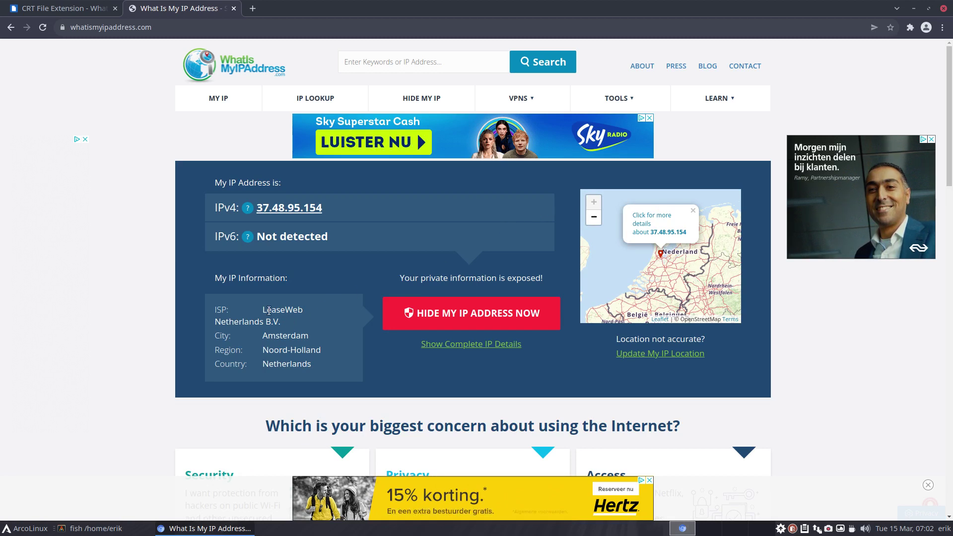
{"action": "left_click_drag", "start_coordinate": [263, 309], "coordinate": [303, 310]}
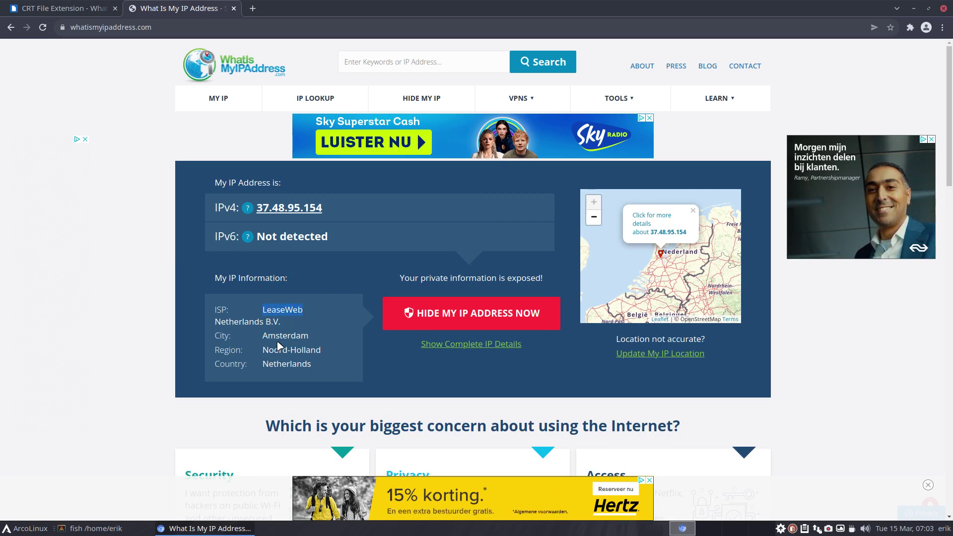
{"action": "left_click_drag", "start_coordinate": [263, 336], "coordinate": [308, 336]}
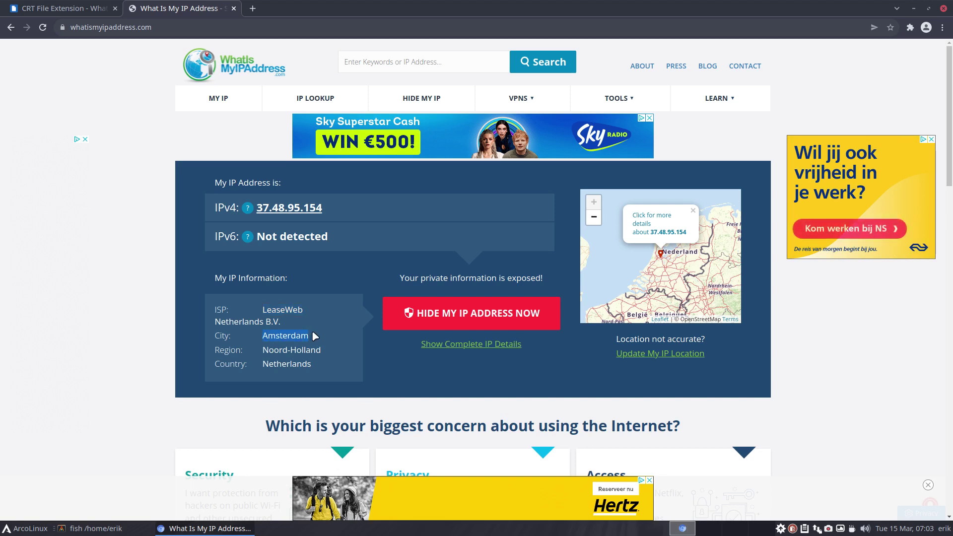
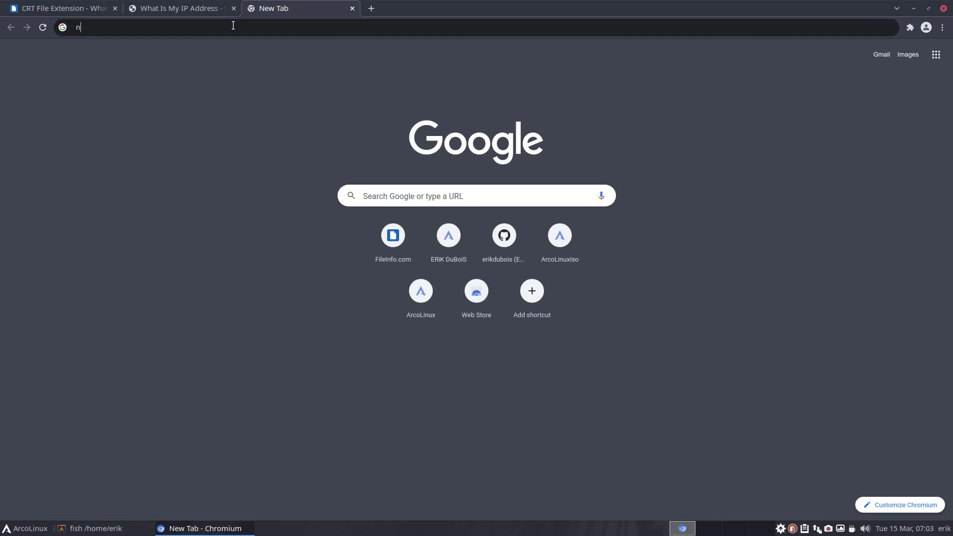
- Search the web for "netspeedtest" in a new browser tab
{"action": "type", "text": "t"}
{"action": "key", "text": "BackSpace"}
{"action": "key", "text": "BackSpace"}
{"action": "type", "text": "test"}
{"action": "key", "text": "Return"}
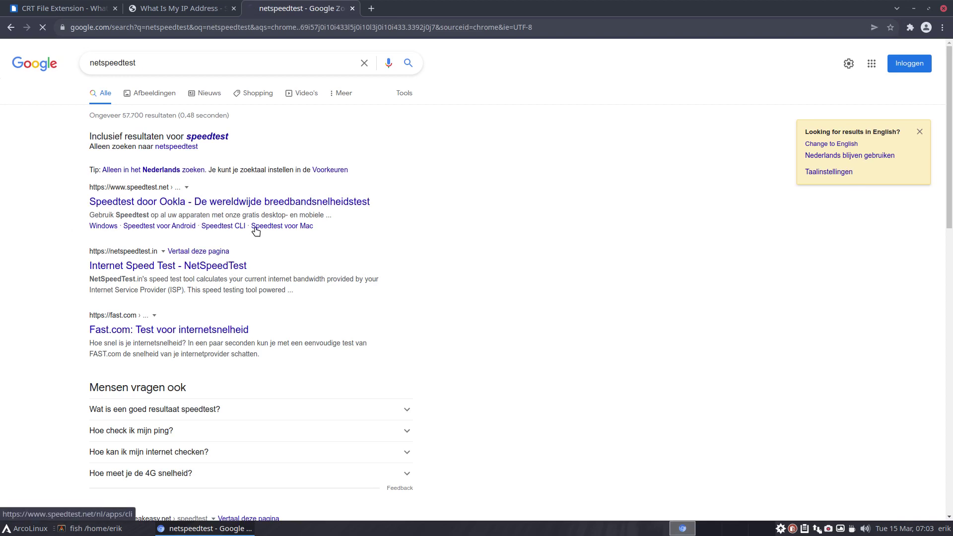
- Open the Speedtest by Ookla site from the results, consent to its cookies, and start the speed test
{"action": "left_click", "coordinate": [258, 227]}
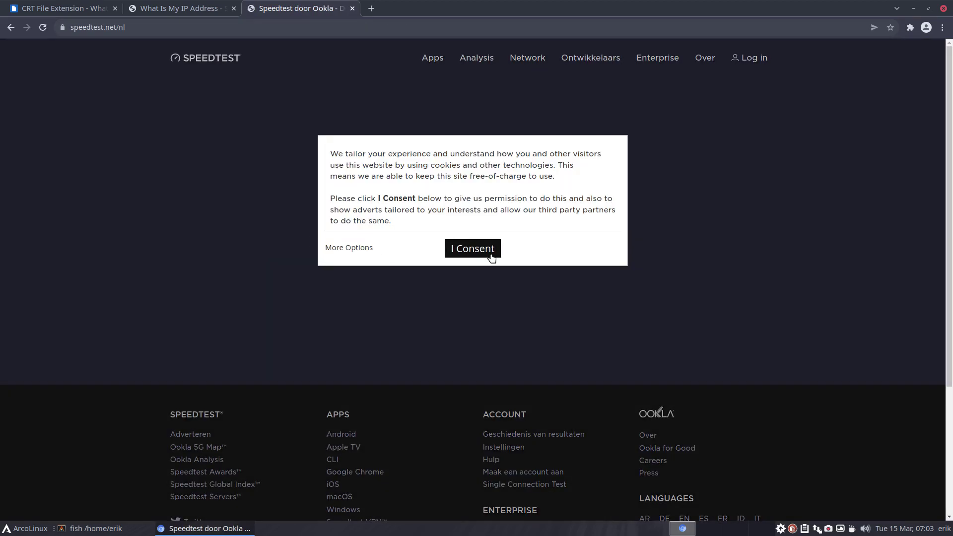
{"action": "left_click", "coordinate": [473, 249]}
{"action": "left_click", "coordinate": [443, 391]}
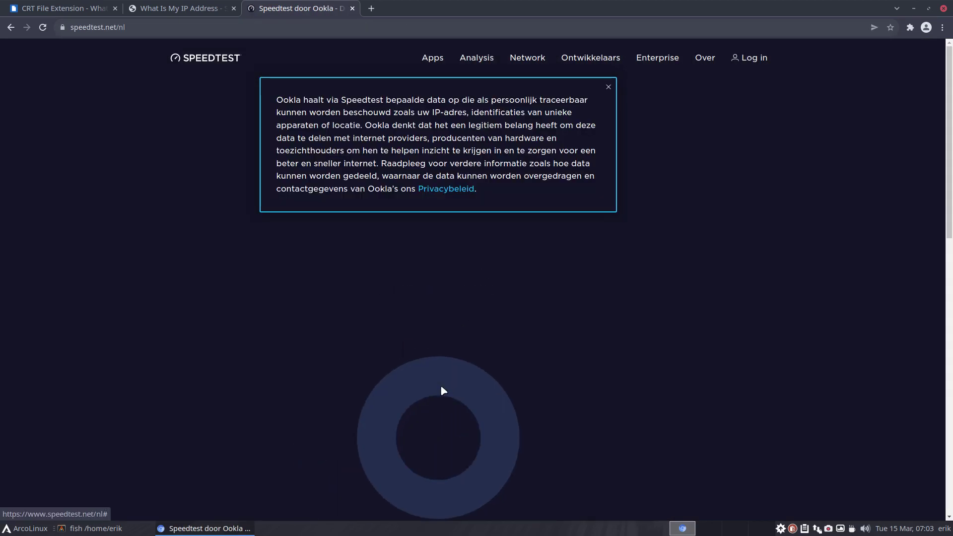
- Tile the browser on one half of the screen and move the terminal window beside it
{"action": "left_click_drag", "start_coordinate": [449, 7], "coordinate": [0, 154]}
{"action": "left_click", "coordinate": [549, 208]}
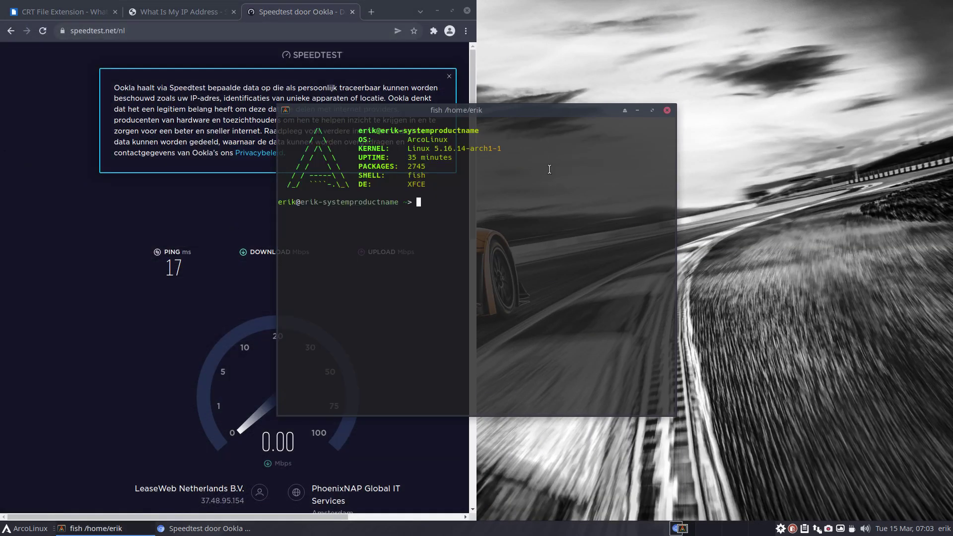
{"action": "left_click_drag", "start_coordinate": [525, 109], "coordinate": [787, 100]}
- Run the speedtest command in the terminal and highlight the measured download speed
{"action": "type", "text": "s"}
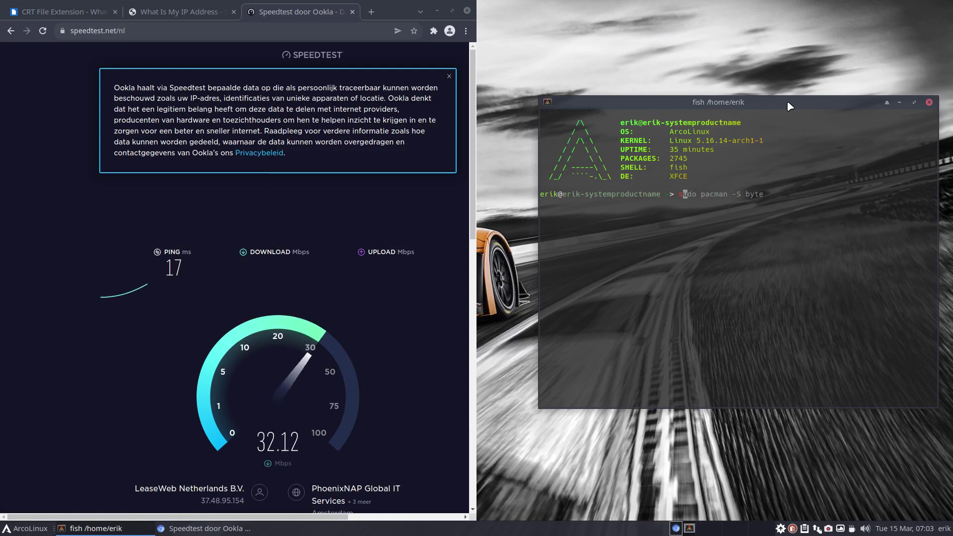
{"action": "type", "text": "peedtest"}
{"action": "key", "text": "Tab"}
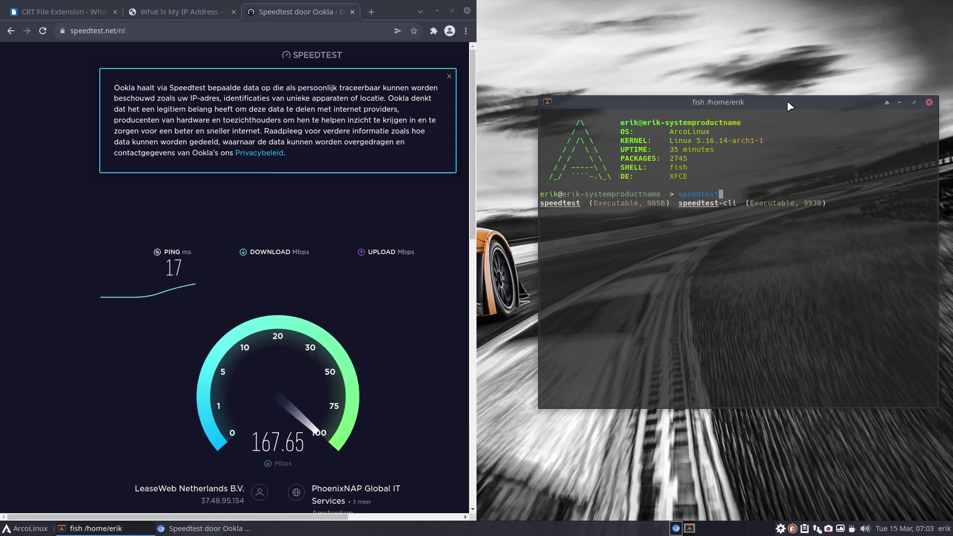
{"action": "key", "text": "Return"}
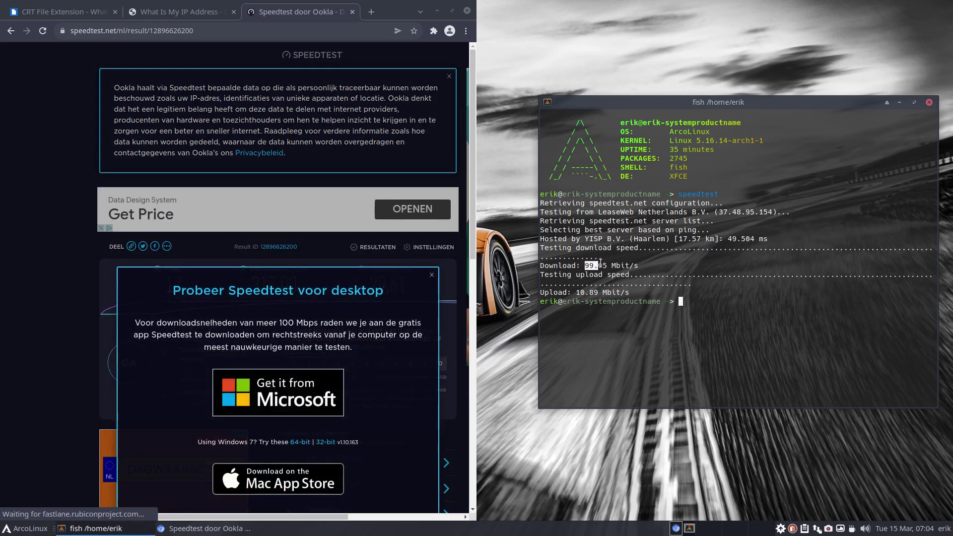
{"action": "left_click_drag", "start_coordinate": [584, 264], "coordinate": [606, 264]}
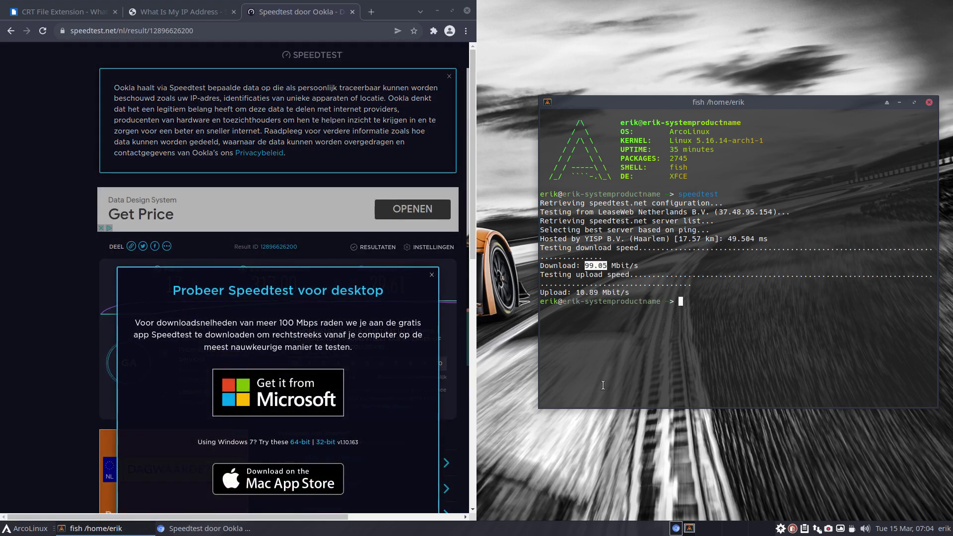
- Dismiss the Speedtest desktop app promotion and close both the browser and the terminal
{"action": "left_click", "coordinate": [432, 275]}
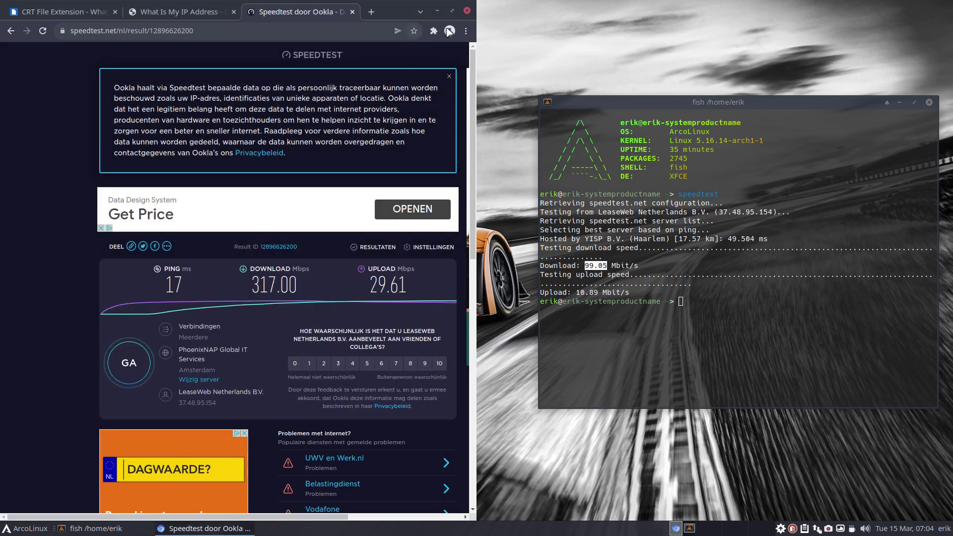
{"action": "key", "text": "alt+F4"}
{"action": "left_click", "coordinate": [929, 103]}
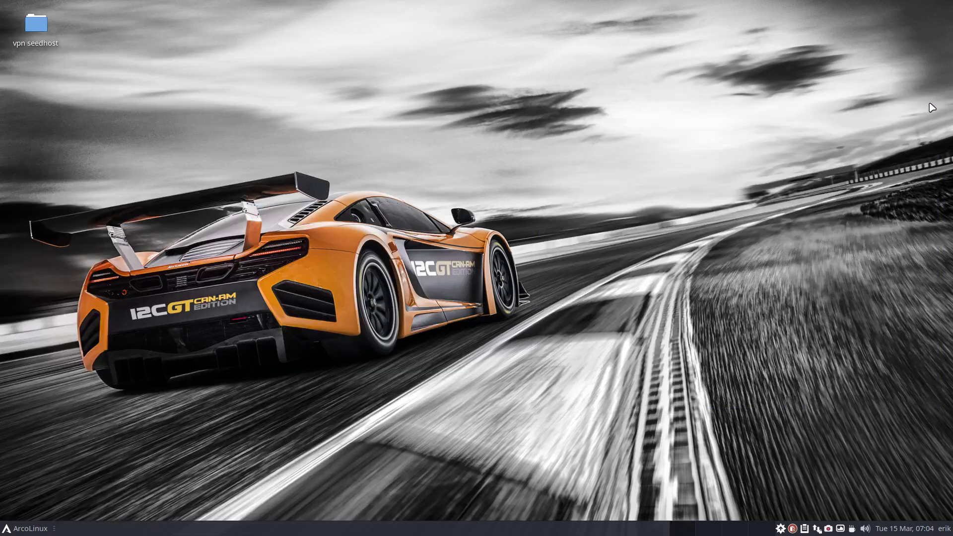
- Check in the network applet's list of VPN connections whether Seedhost is active
{"action": "left_click", "coordinate": [816, 529]}
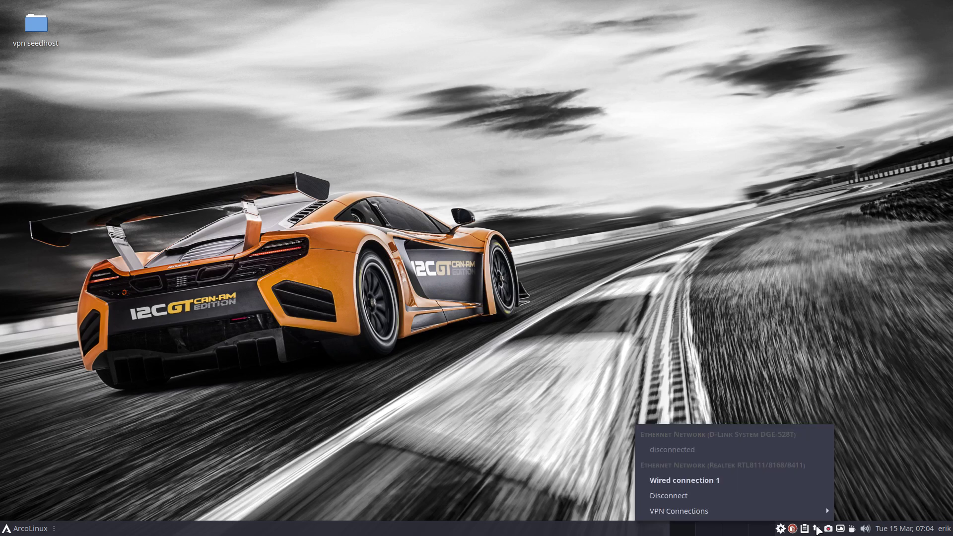
{"action": "mouse_move", "coordinate": [823, 512]}
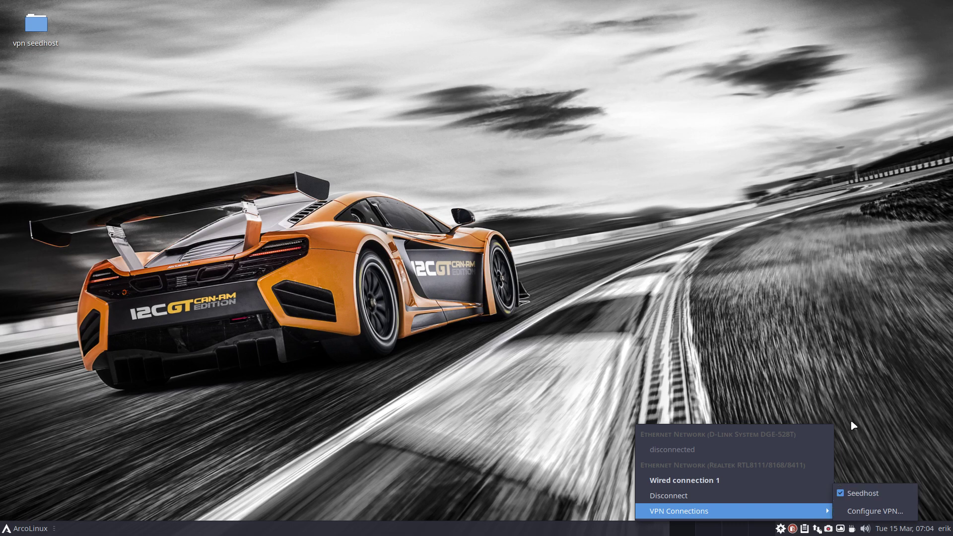
{"action": "left_click", "coordinate": [780, 276]}
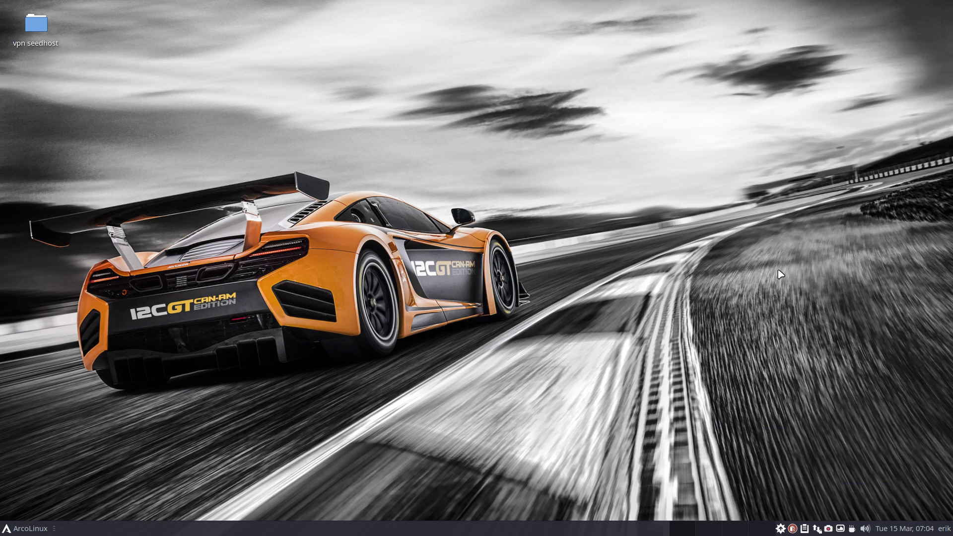
{"action": "right_click", "coordinate": [829, 529]}
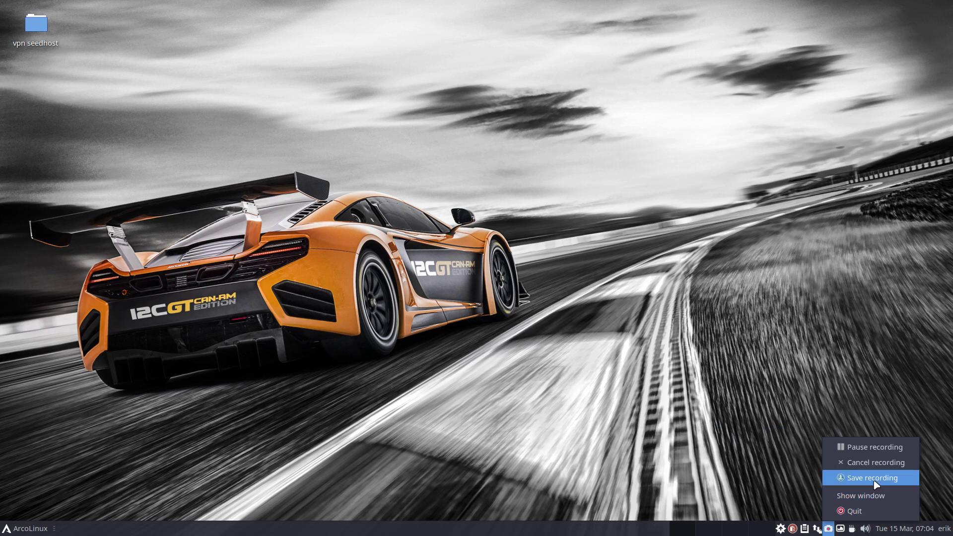